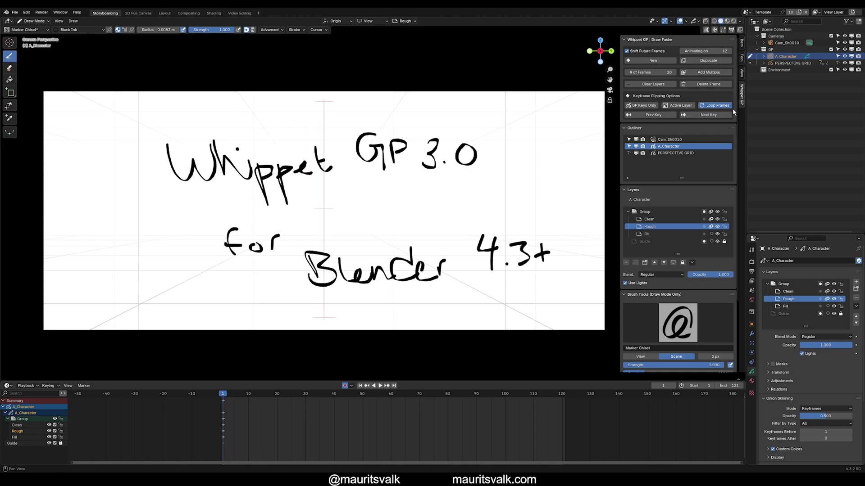
Step: Toggle the sidebar, then browse the object's layer, Black Ink material and brush settings
key(n)
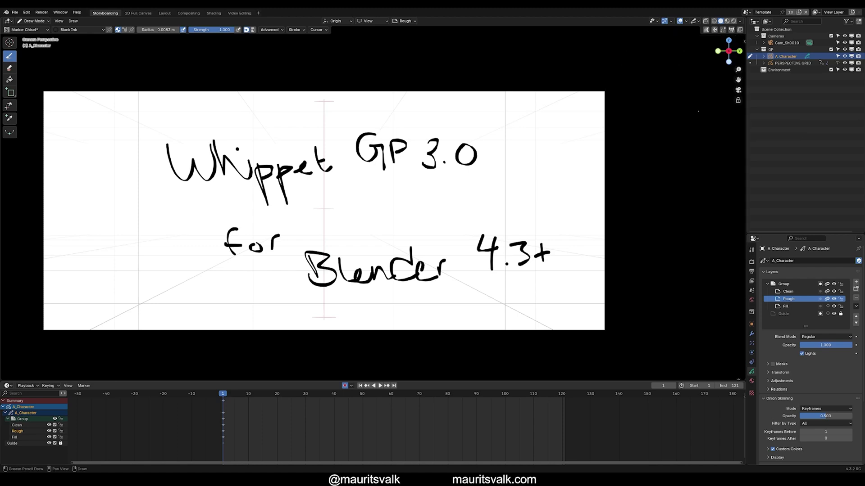
key(n)
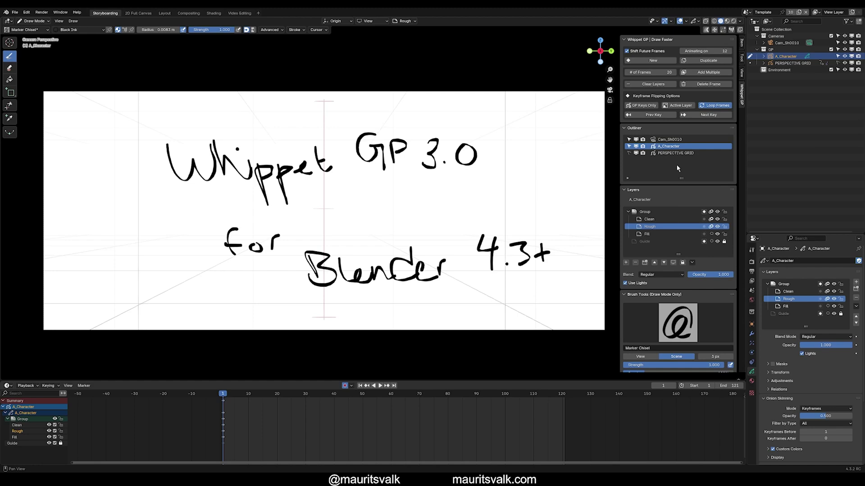
scroll(688, 180, down, 3)
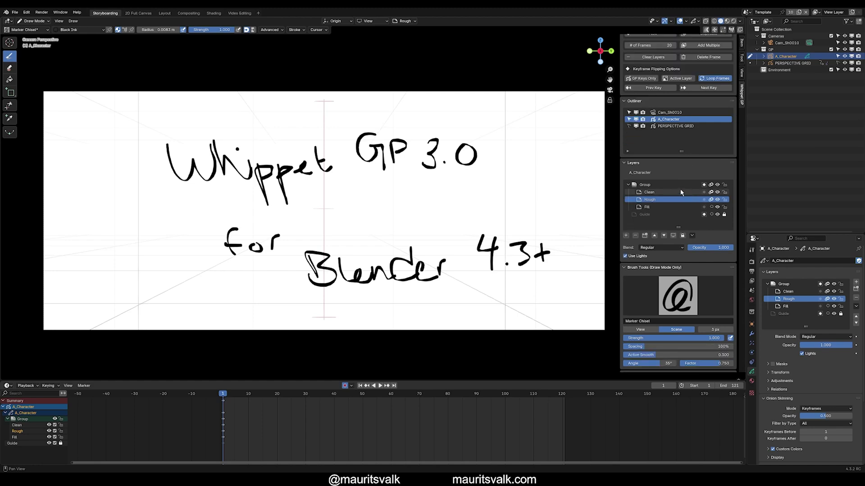
scroll(676, 258, down, 1)
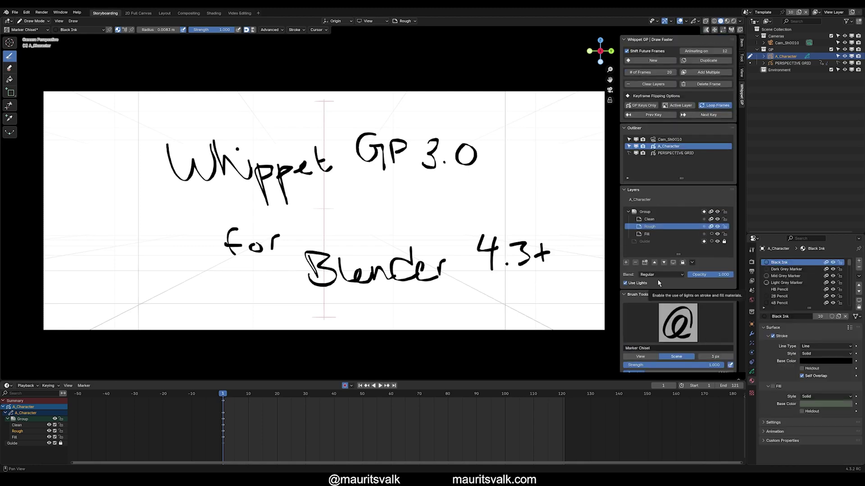
click(751, 372)
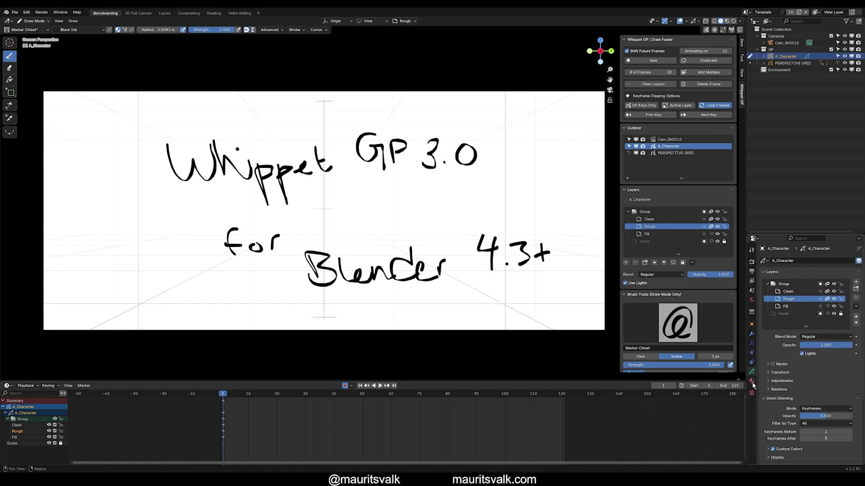
click(752, 381)
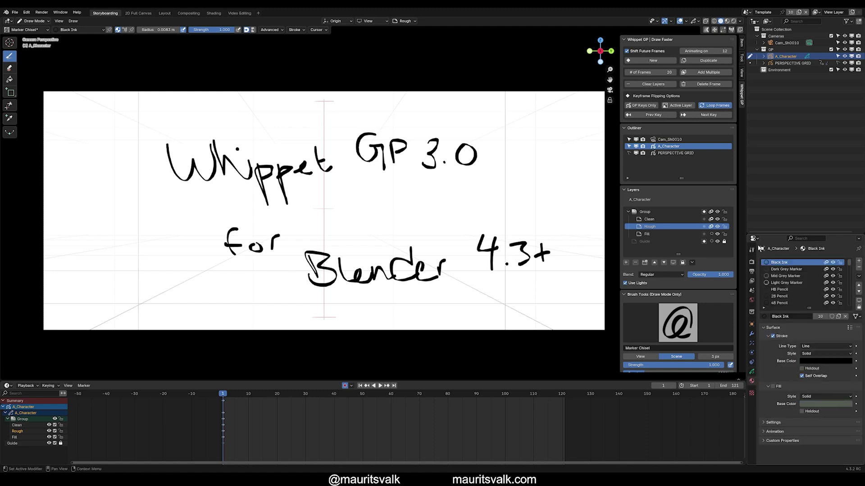
click(742, 58)
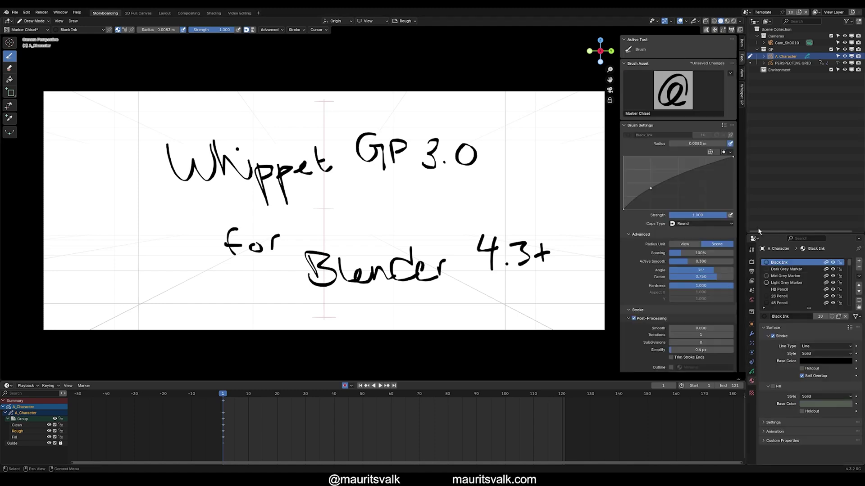
click(751, 249)
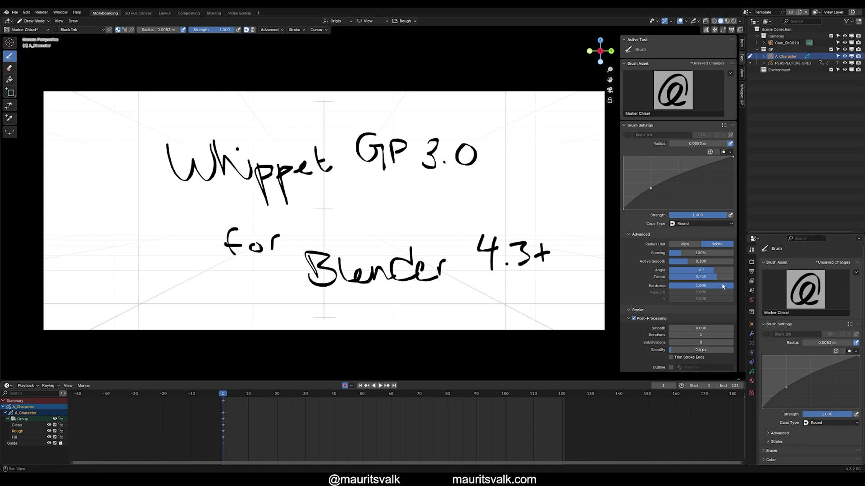
Step: Switch off Shift Future Frames in the Whippet GP panel
click(741, 95)
scroll(682, 230, down, 2)
scroll(683, 188, up, 2)
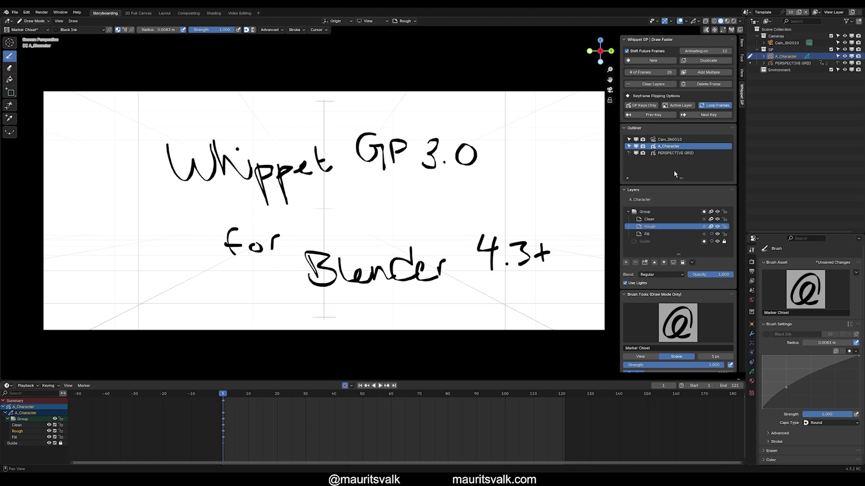
click(626, 51)
Step: Collapse and re-expand the Whippet object list, then activate PERSPECTIVE GRID and Cam_Sh0010 in turn
click(624, 128)
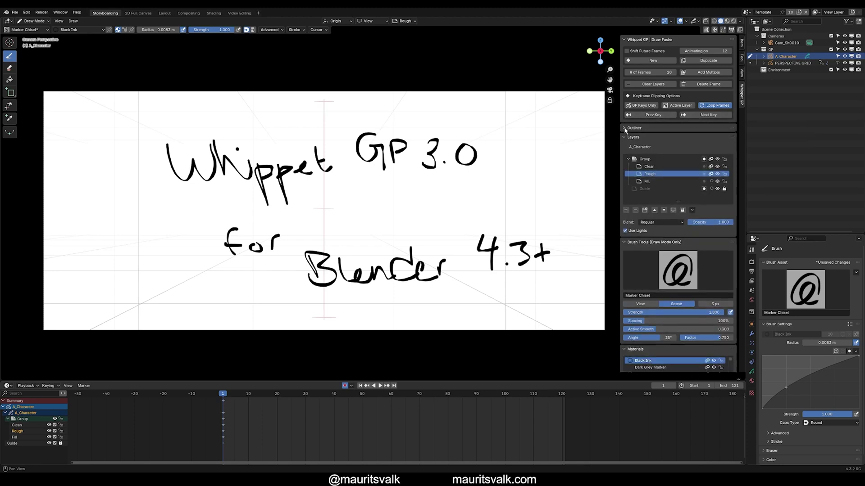
click(625, 129)
click(667, 153)
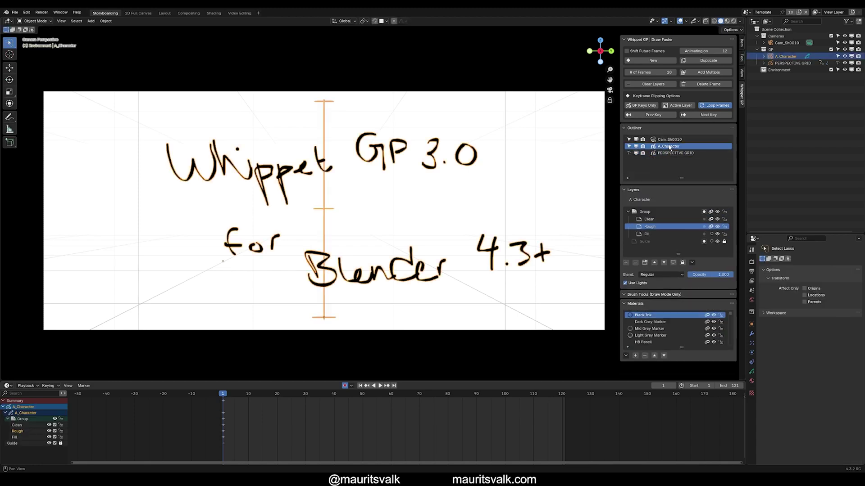
click(669, 140)
click(669, 153)
click(669, 140)
Step: Make A_Character the active object again and widen the sidebar slightly
click(668, 147)
click(669, 153)
click(669, 147)
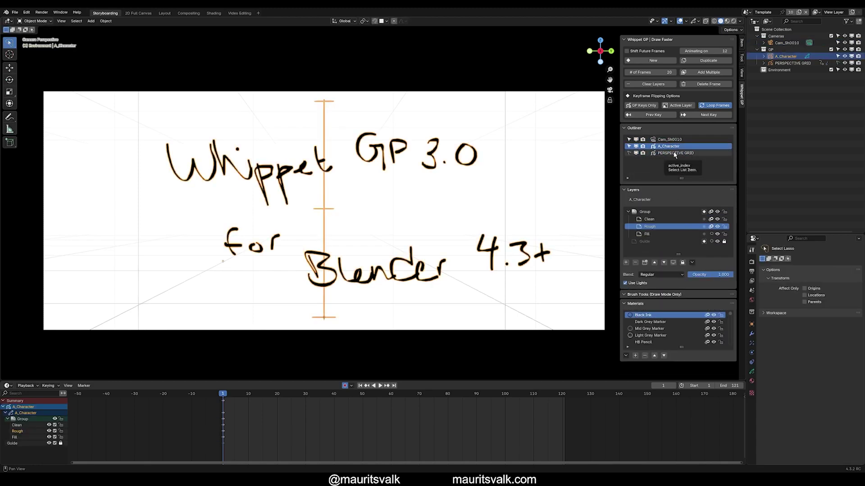
drag(745, 143, 854, 142)
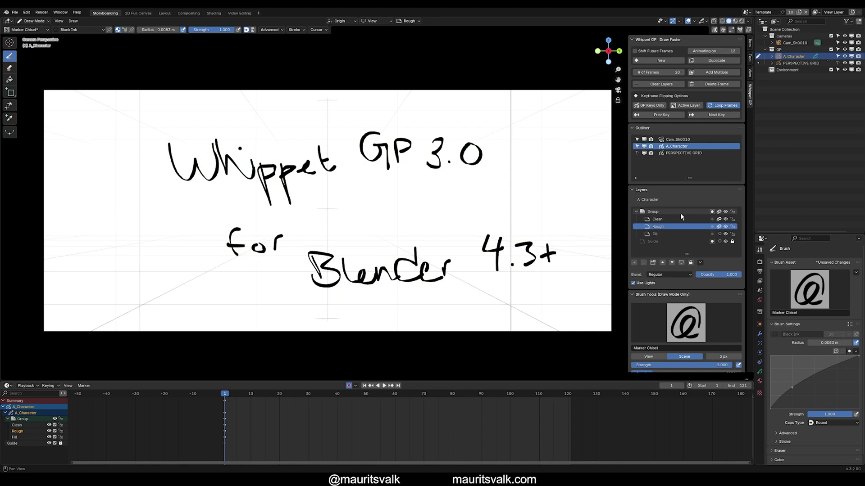
Step: Look through A_Character's extra layer options in the Object Data properties
click(700, 263)
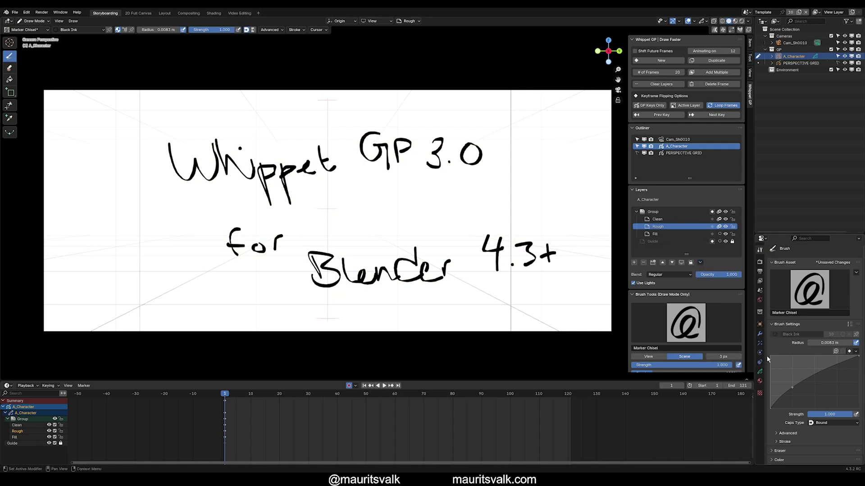
click(760, 372)
click(856, 306)
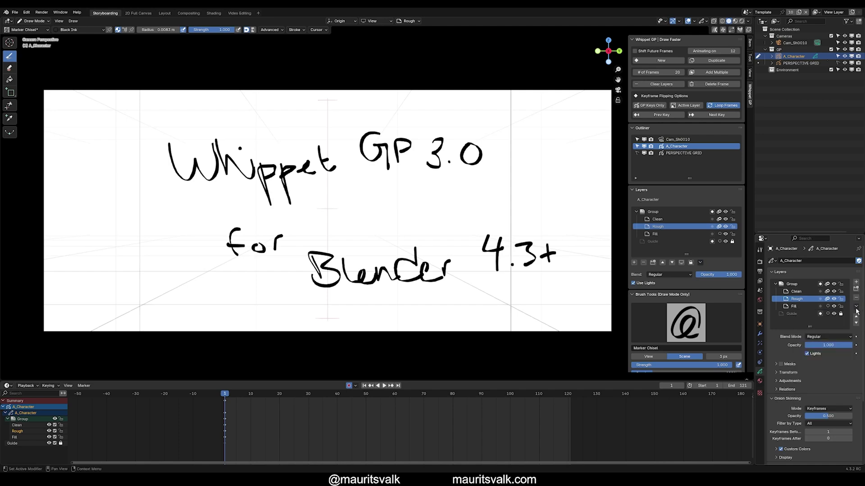
click(701, 263)
scroll(676, 266, down, 5)
Step: Browse the brush library, scrolling through its brushes
click(686, 235)
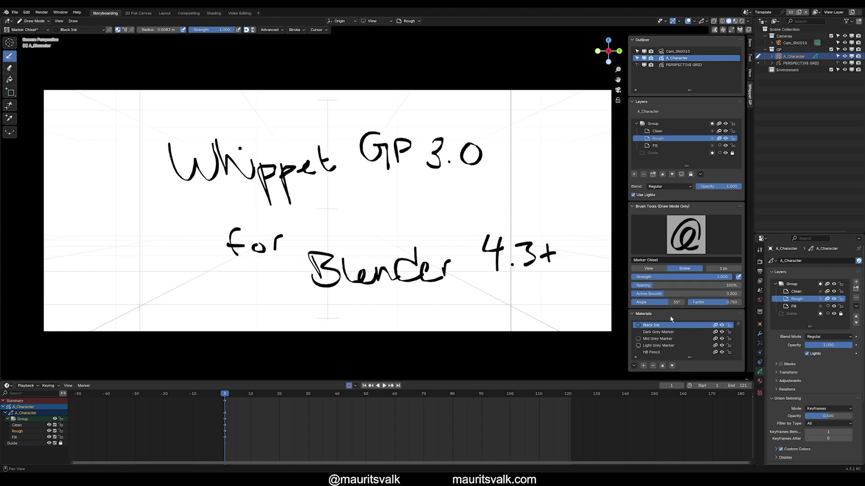
scroll(672, 339, down, 5)
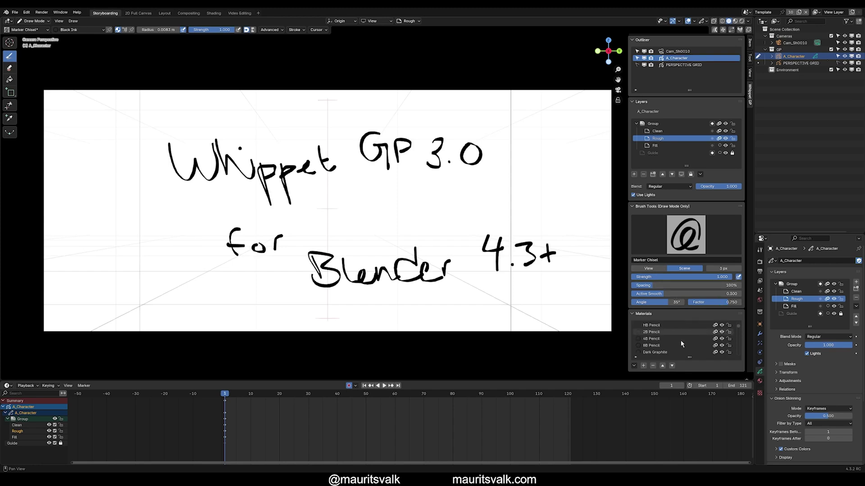
scroll(680, 340, down, 5)
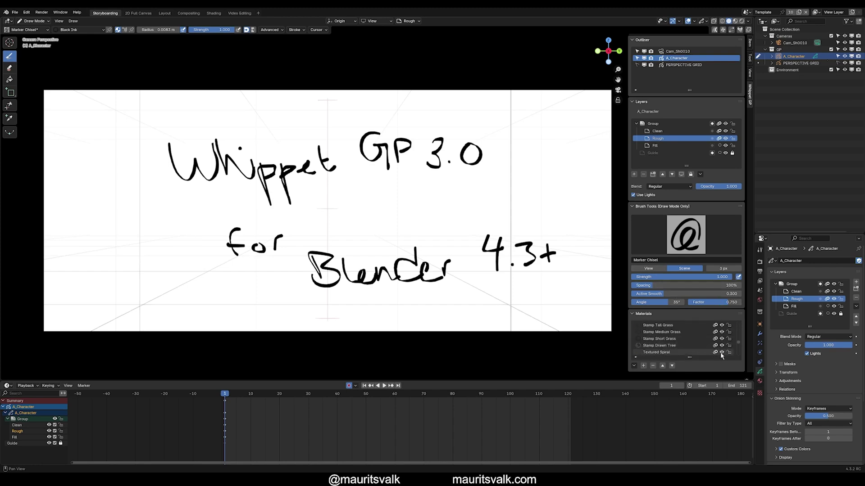
scroll(667, 338, up, 10)
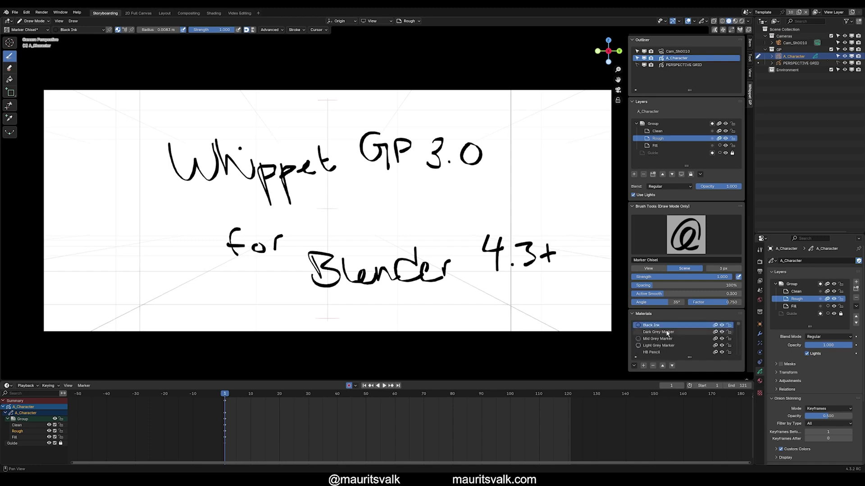
scroll(652, 135, up, 5)
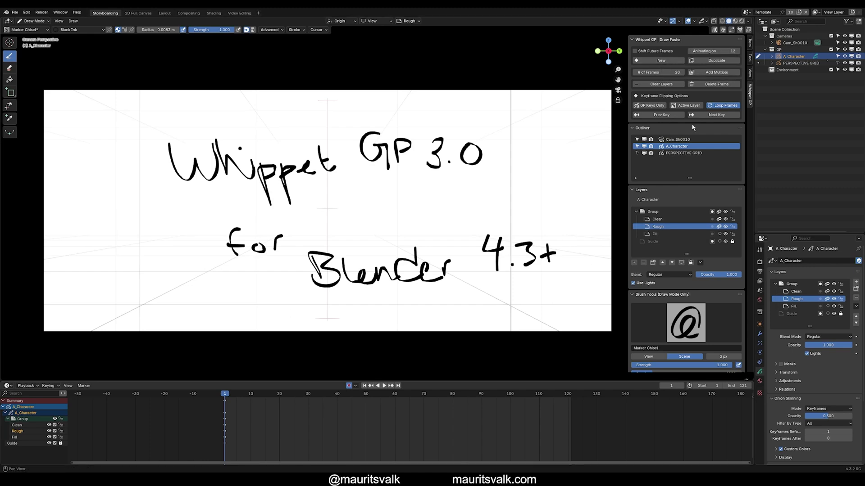
Step: Try Animating on values of 10, 3 and 48 frames in Whippet GP
click(708, 50)
text(10)
key(Return)
click(708, 49)
text(3)
key(Return)
click(705, 50)
text(48)
key(Return)
Step: Set Animating on to 3, then settle on 10 frames
click(701, 51)
text(3)
key(Return)
click(704, 51)
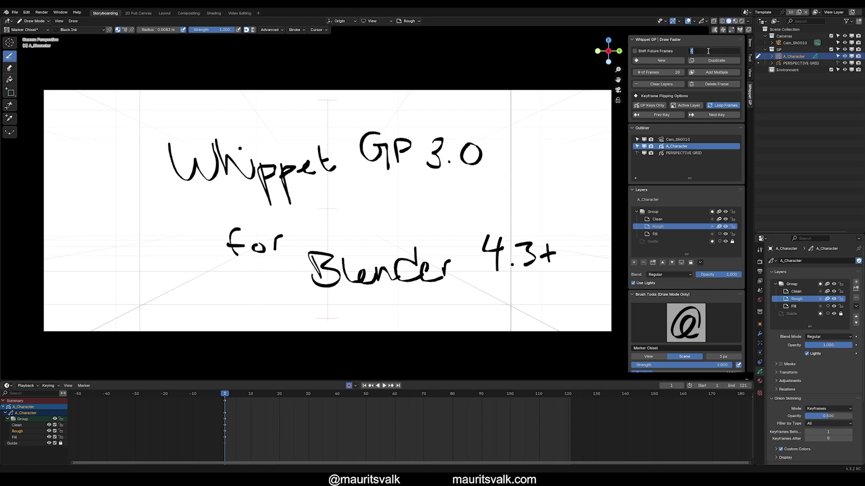
text(10)
key(Return)
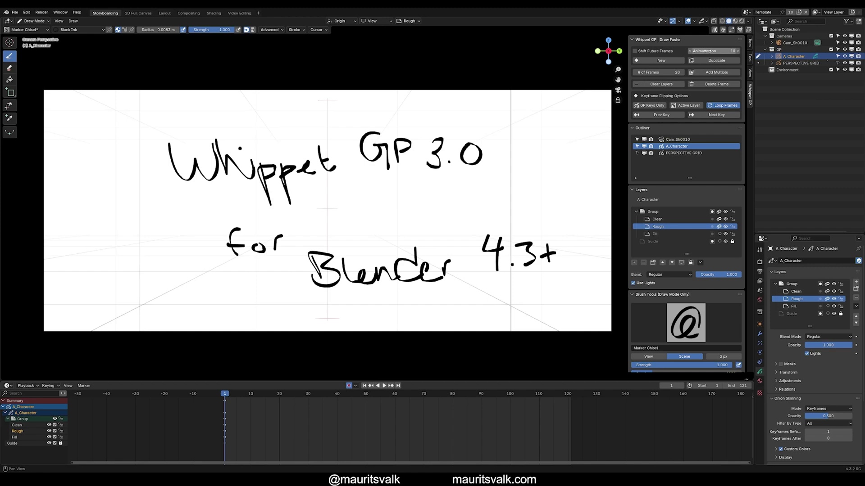
Step: Add four blank keys spaced 10 frames apart with Whippet GP New
click(649, 62)
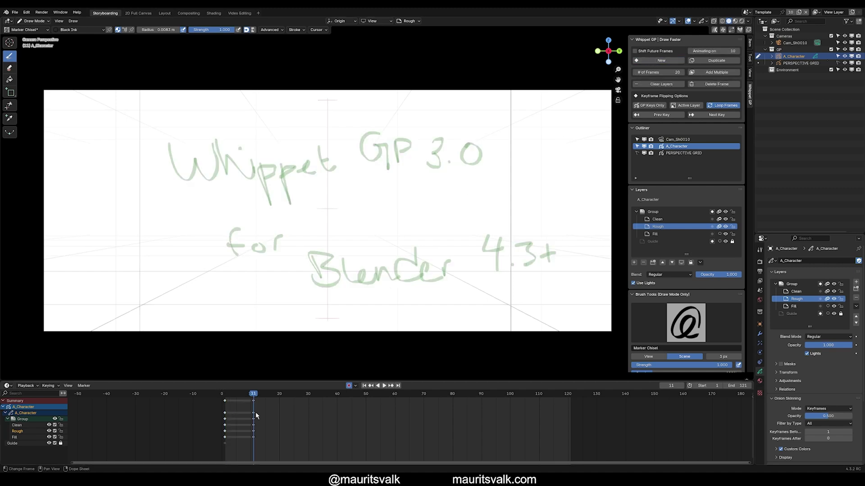
click(652, 61)
click(652, 62)
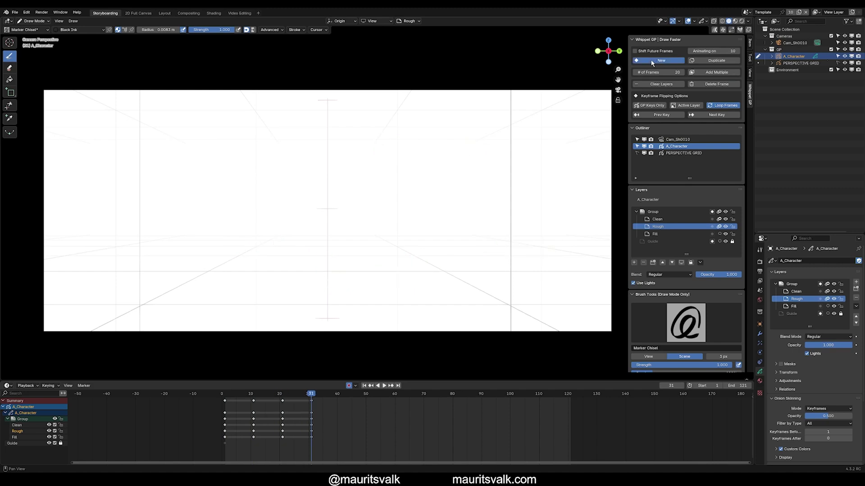
click(651, 61)
click(652, 61)
click(651, 61)
click(651, 62)
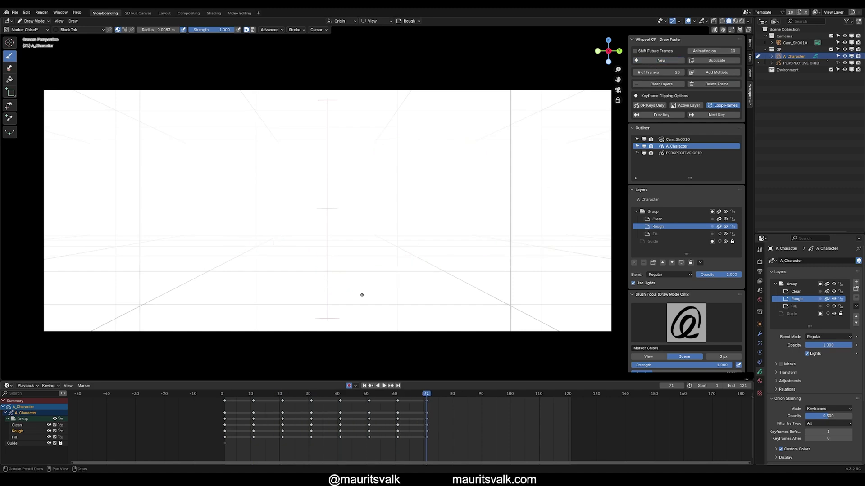
Step: Draw a stick figure with head, body, legs and arms, redrawing a shorter right arm
mouse_move(345, 116)
mouse_down()
mouse_move(328, 118)
mouse_move(327, 137)
mouse_up()
mouse_move(330, 156)
mouse_down()
mouse_move(329, 187)
mouse_move(300, 225)
mouse_up()
drag(328, 195, 338, 218)
mouse_move(293, 149)
mouse_down()
mouse_move(325, 175)
mouse_move(409, 128)
mouse_up()
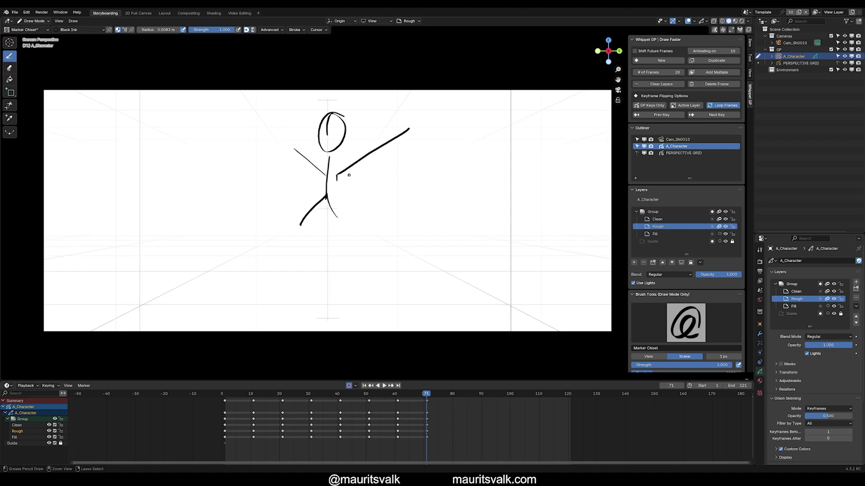
key(ctrl+z)
drag(328, 176, 363, 153)
Step: Duplicate the drawing to frame 81, set # of Frames to 10, and add keys 91–180
click(709, 61)
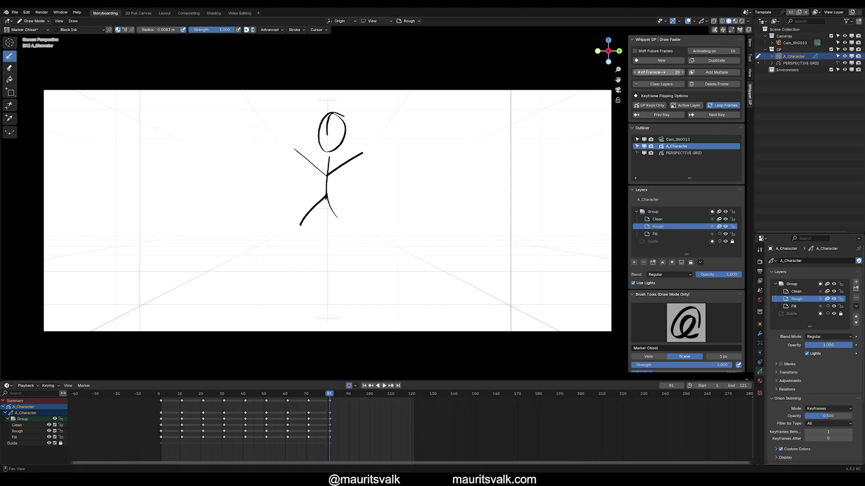
click(661, 72)
text(10)
key(Return)
click(723, 72)
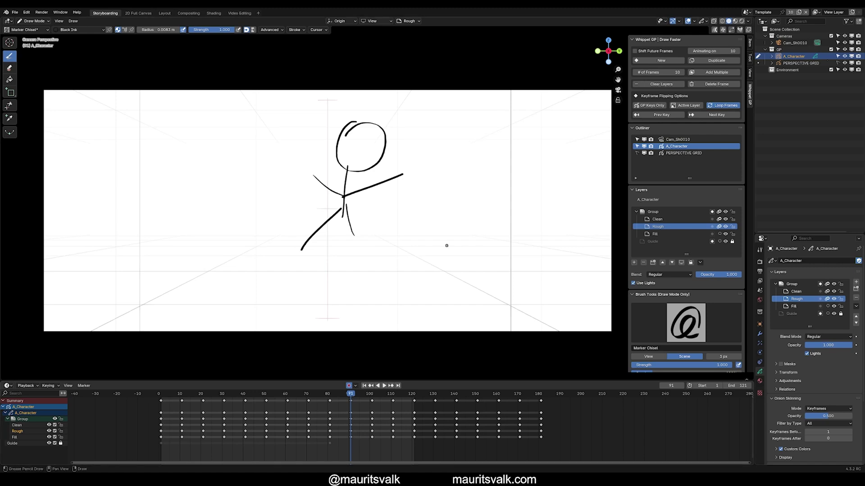
Step: Delete the frame-91 drawing key, undo it, and go to frame 81 to view the pose
click(659, 84)
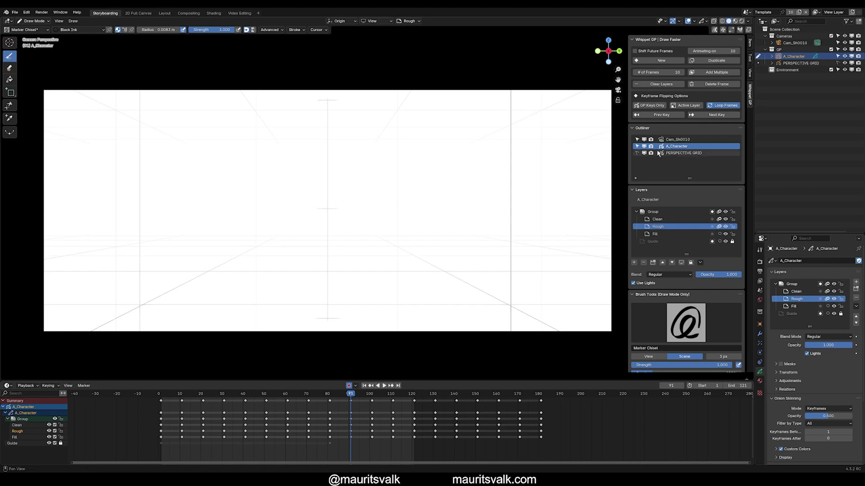
click(703, 85)
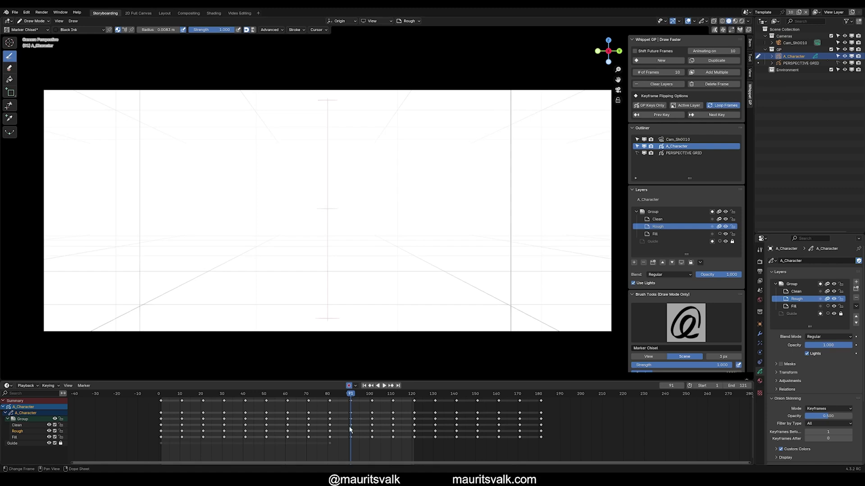
key(ctrl+z)
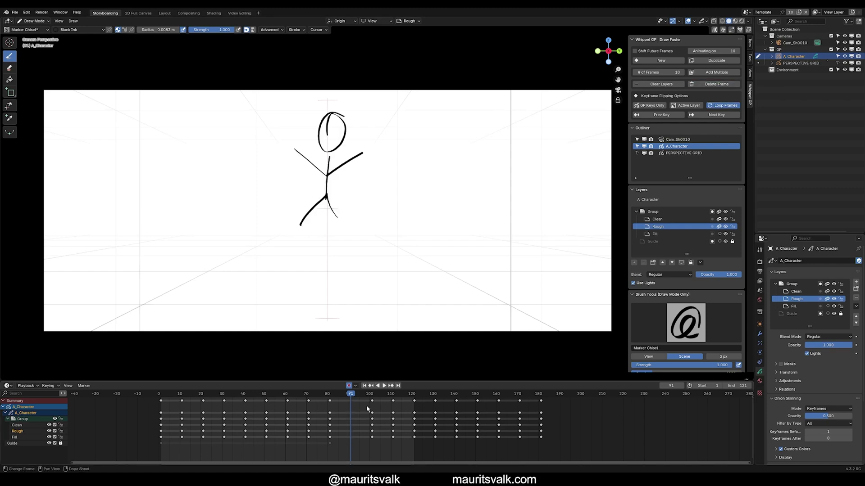
click(330, 413)
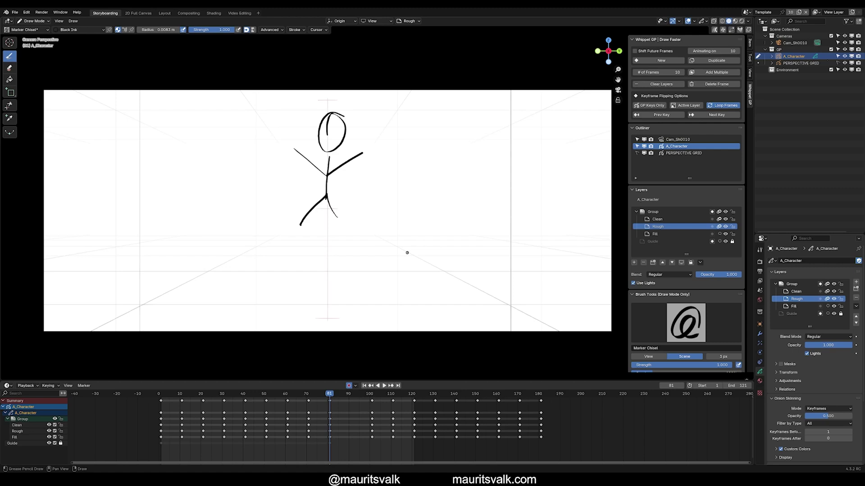
shift+middle_drag(595, 134, 590, 146)
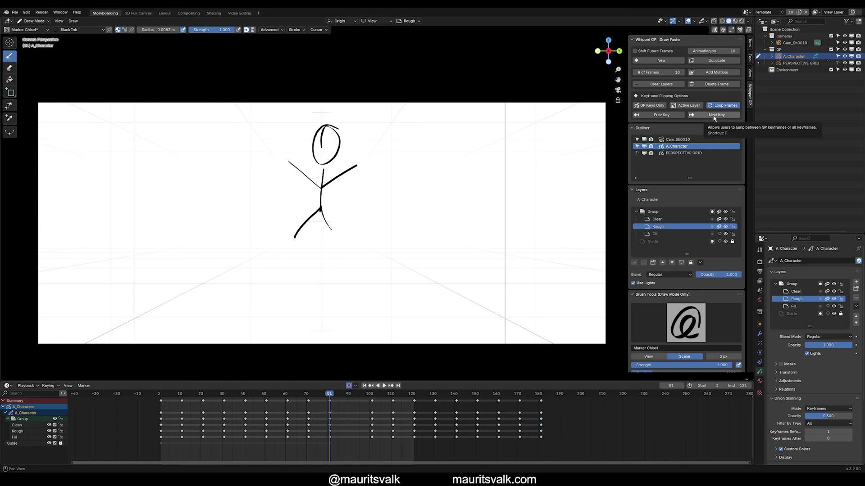
Step: Step backward five keyframes and forward six with Whippet GP Prev Key and Next Key
click(662, 115)
click(661, 115)
click(661, 115)
click(662, 115)
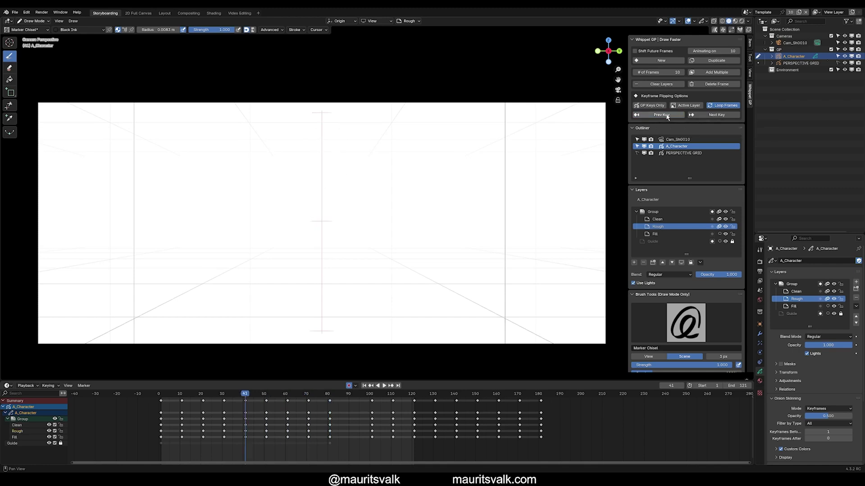
click(662, 115)
click(661, 115)
click(666, 115)
click(712, 116)
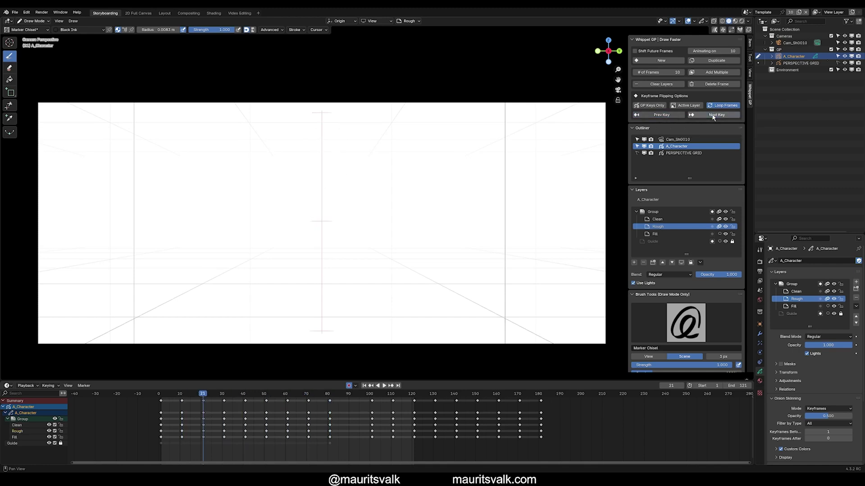
click(712, 116)
click(712, 116)
click(712, 116)
click(713, 116)
click(712, 116)
click(712, 116)
click(712, 116)
click(712, 116)
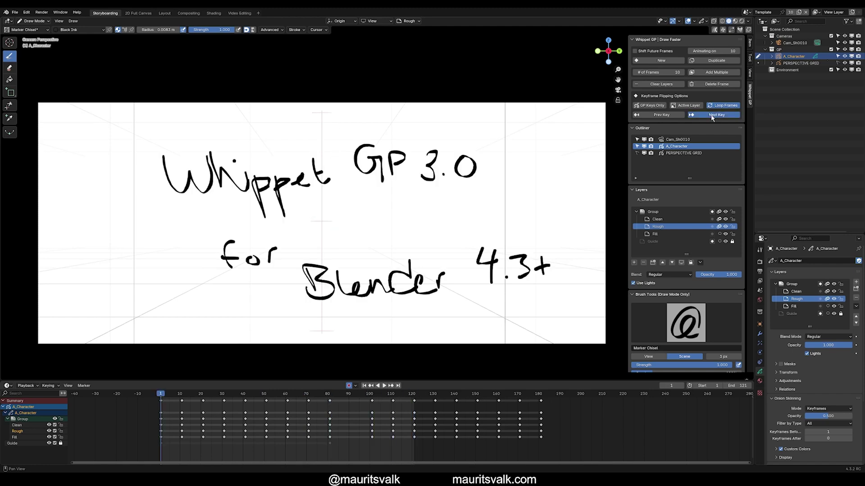
click(712, 116)
click(712, 116)
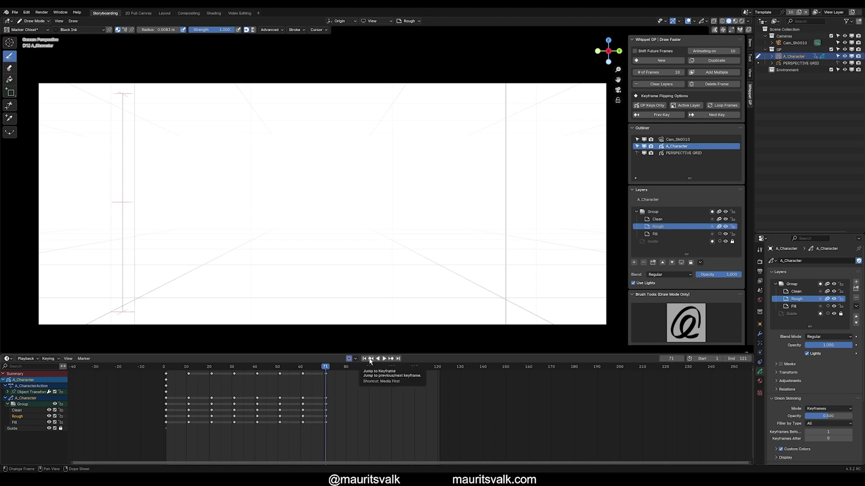
Step: Jump through keyframes with the timeline's previous/next buttons, then return to frame 1
click(370, 360)
click(371, 360)
click(370, 361)
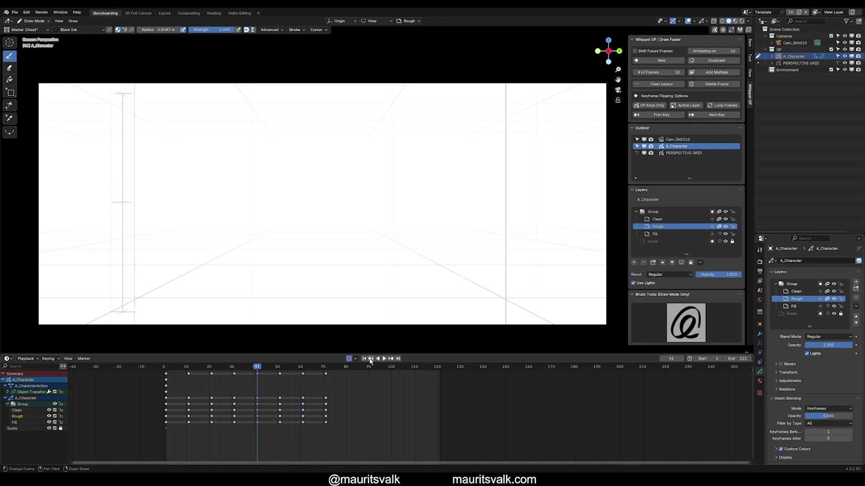
click(370, 360)
click(370, 360)
click(390, 359)
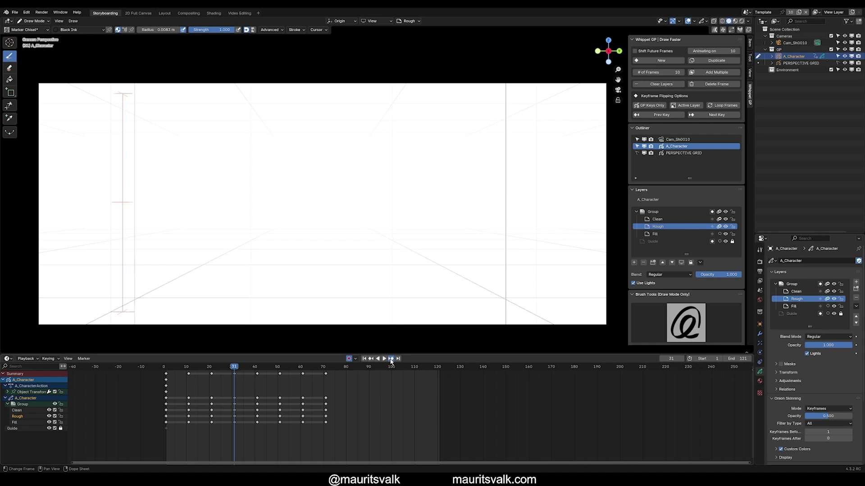
click(390, 360)
click(390, 360)
click(390, 360)
click(370, 360)
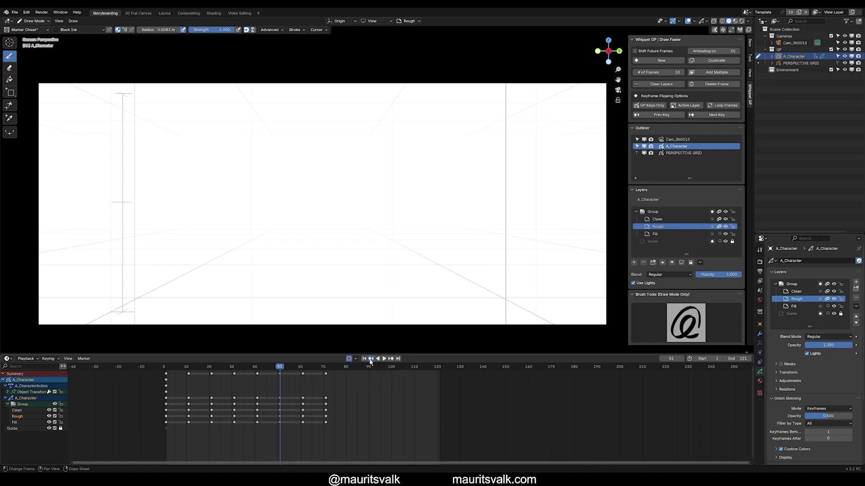
click(371, 360)
click(370, 360)
click(371, 360)
click(390, 359)
click(390, 359)
click(390, 360)
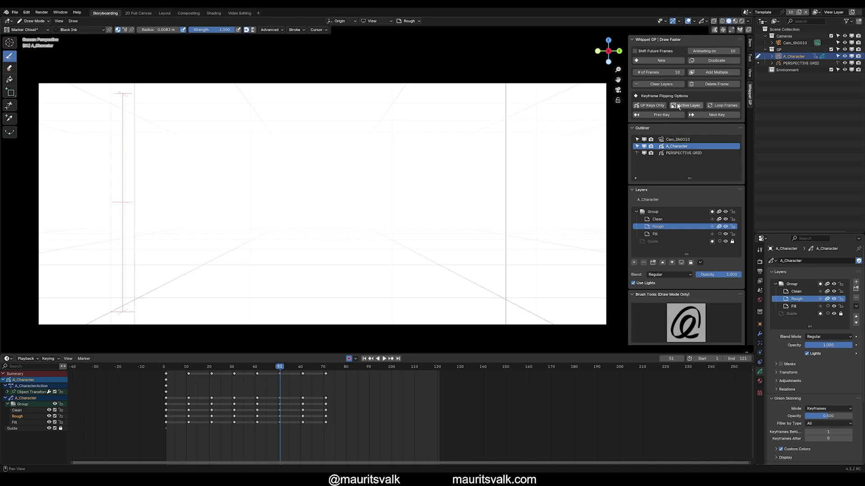
click(717, 106)
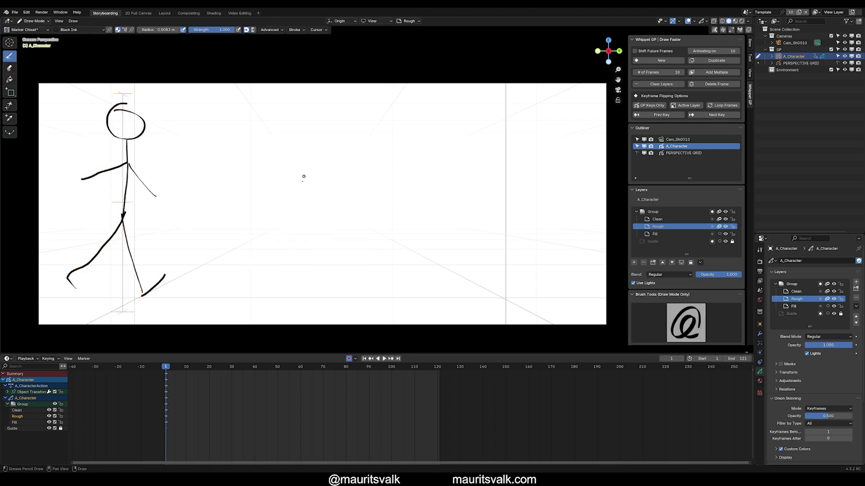
Step: In Object Mode at frame 40, move the character right along the Y axis
key(ctrl+Tab)
click(277, 258)
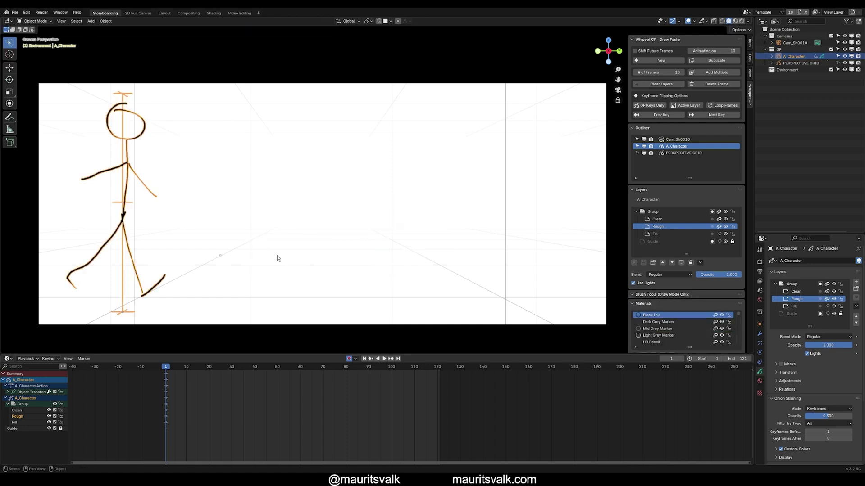
drag(198, 367, 254, 366)
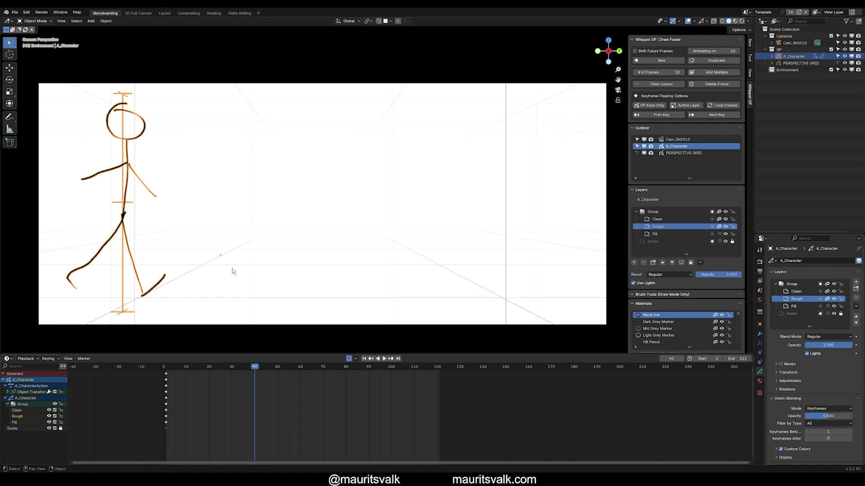
key(g)
key(y)
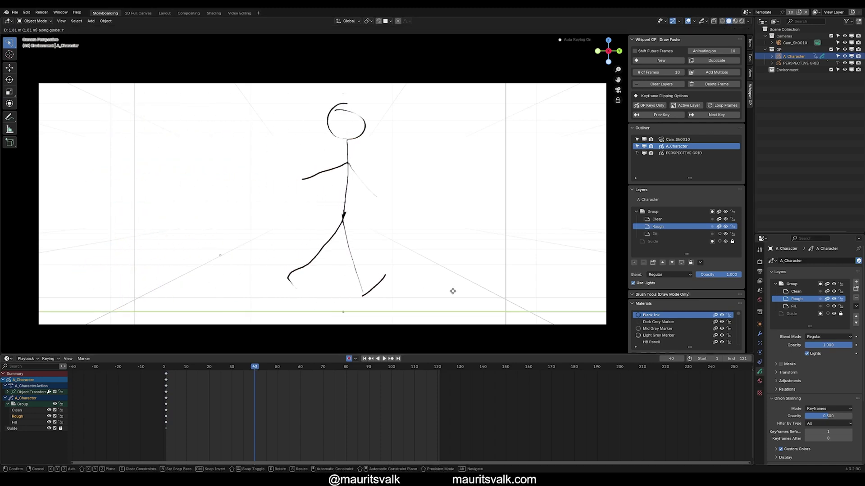
click(526, 311)
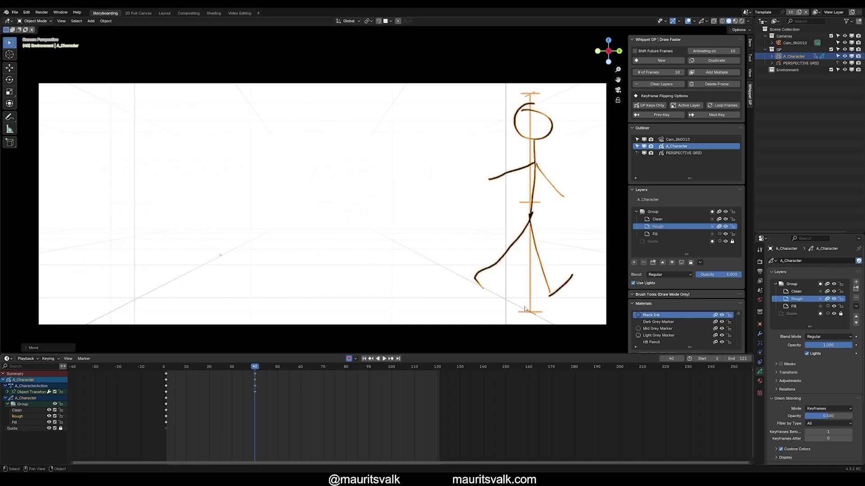
Step: Play back the slide, return to Draw Mode, and add a blank drawing key at frame 13
key(shift+Left)
key(space)
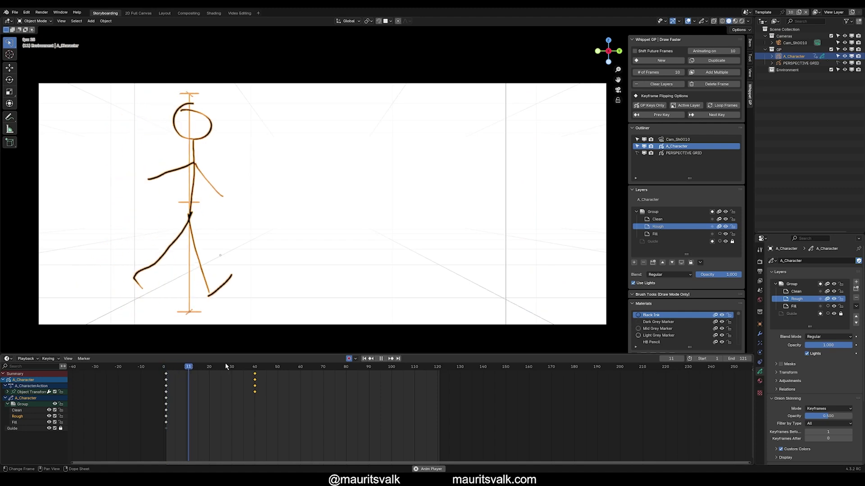
key(space)
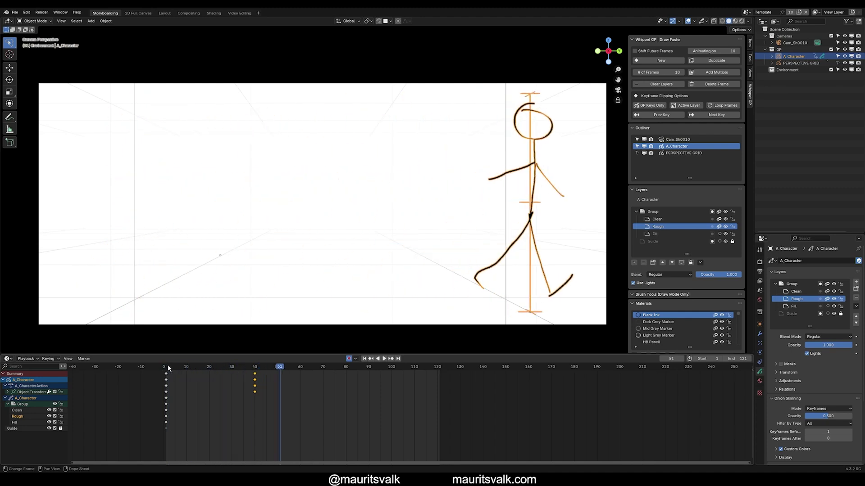
drag(167, 366, 187, 368)
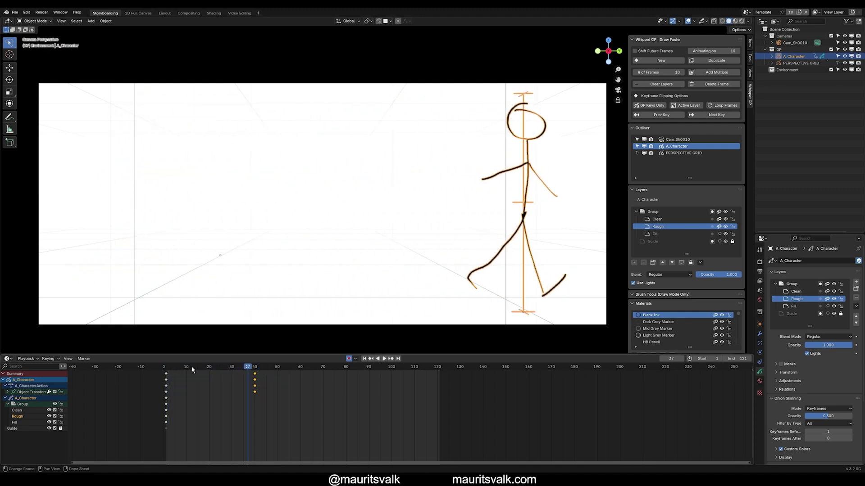
key(space)
key(ctrl+Tab)
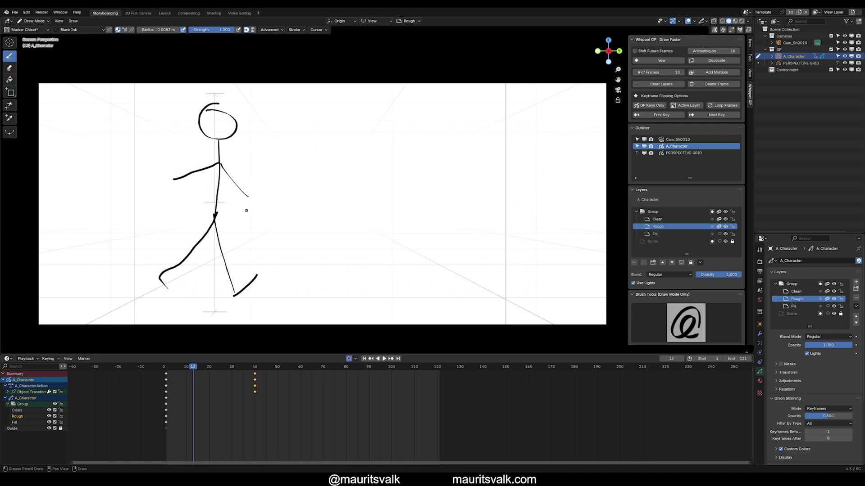
click(661, 60)
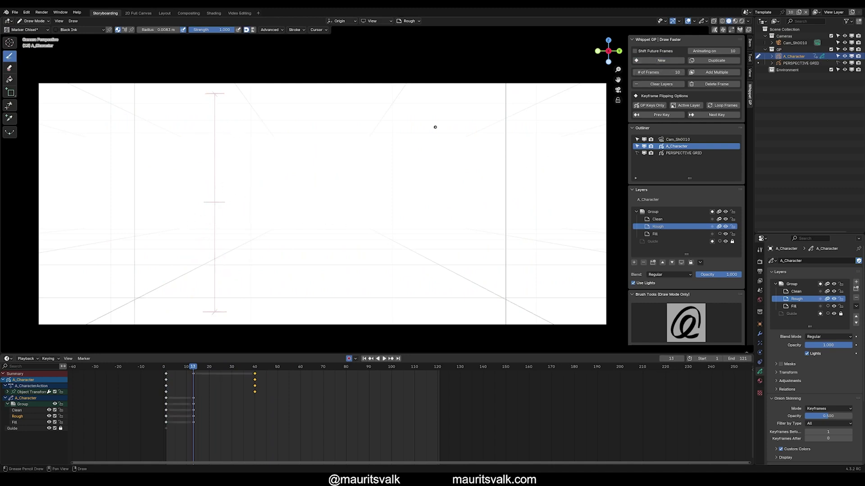
Step: Turn on onion skinning and draw the frame 13 stick-figure pose
key(i)
click(435, 130)
drag(221, 126, 227, 124)
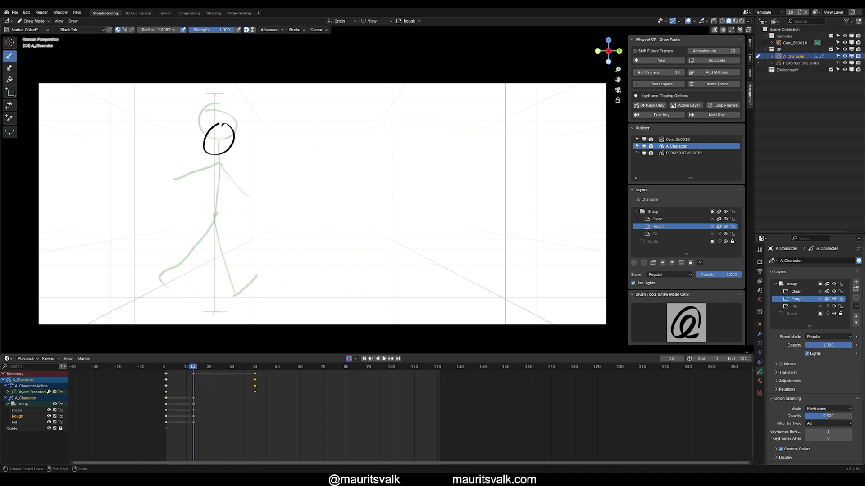
mouse_move(219, 156)
mouse_down()
mouse_move(208, 308)
mouse_move(239, 311)
mouse_up()
mouse_move(212, 221)
mouse_down()
mouse_move(230, 264)
mouse_move(204, 291)
mouse_up()
drag(221, 166, 209, 214)
Step: Add a drawing key at frame 26 and draw its walking pose
click(222, 367)
key(i)
click(435, 186)
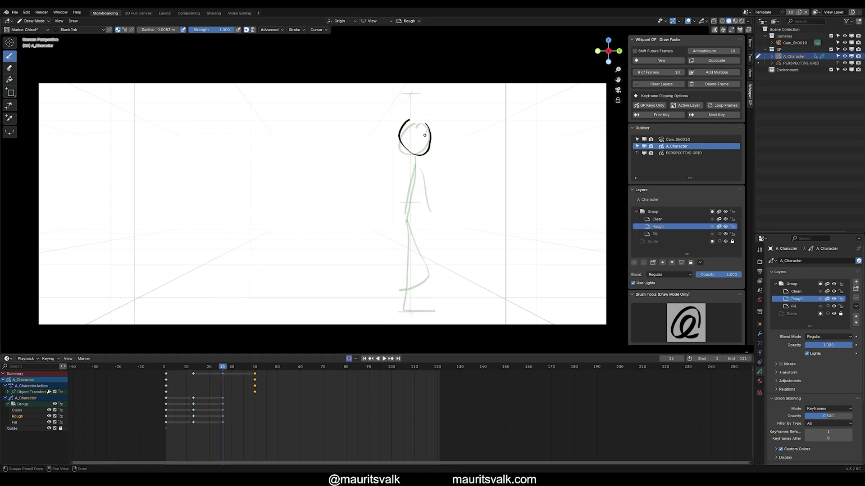
mouse_move(415, 155)
mouse_down()
mouse_move(409, 225)
mouse_move(452, 288)
mouse_up()
drag(408, 221, 369, 308)
drag(417, 170, 393, 208)
drag(417, 170, 442, 213)
Step: Draw the standing pose at frame 40 and play the walk cycle
click(255, 368)
key(space)
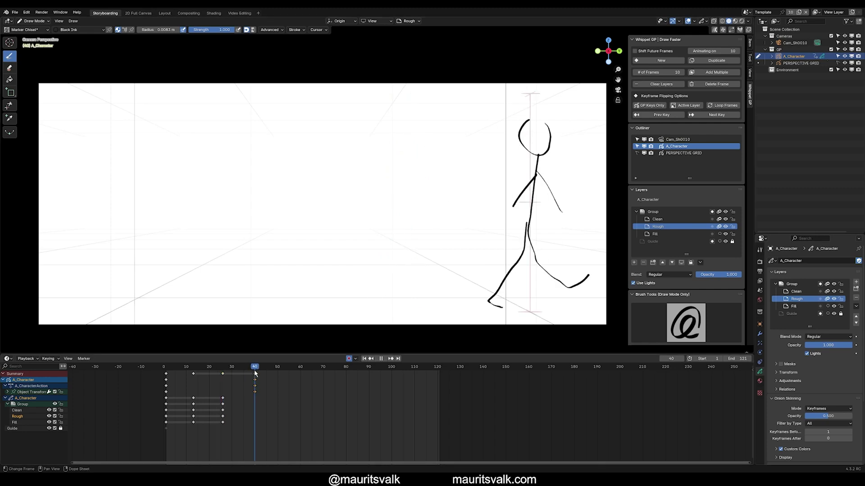
key(Escape)
mouse_move(536, 106)
mouse_down()
mouse_move(545, 115)
mouse_move(529, 311)
mouse_up()
drag(529, 215, 551, 283)
drag(538, 160, 522, 238)
drag(539, 161, 553, 216)
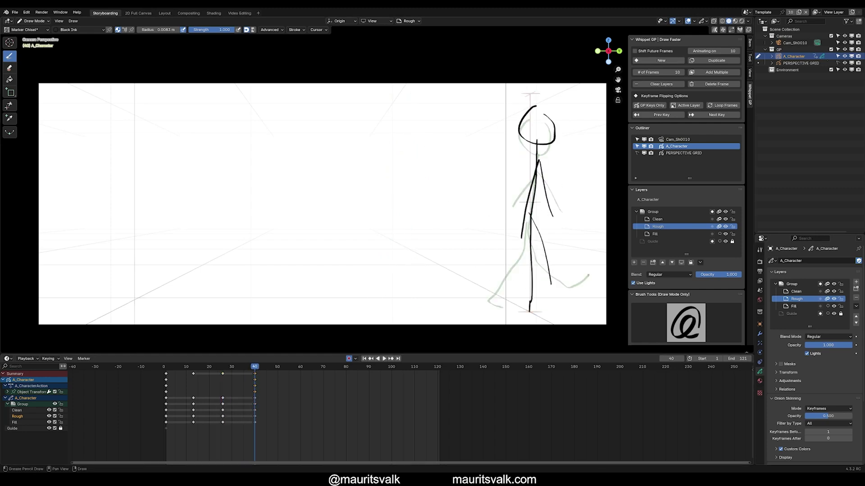
key(space)
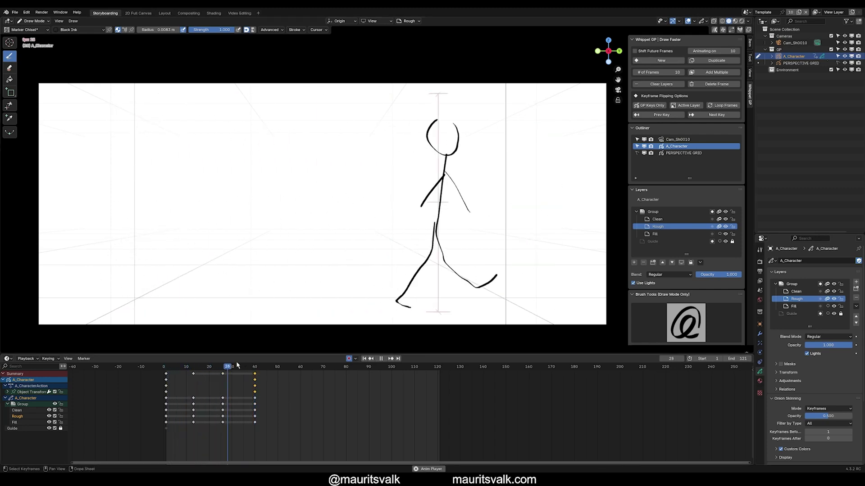
key(shift+Left)
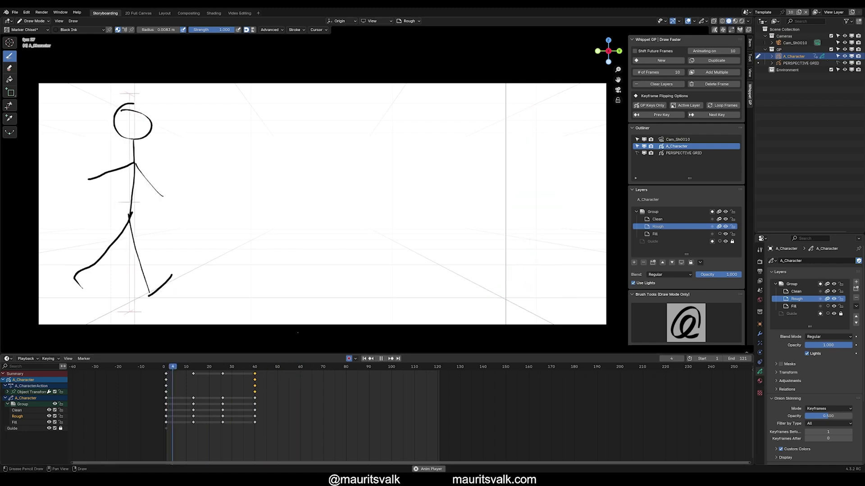
Step: Stop the walk playback, scrub to frame 0, and step through drawing keys up to frame 40 and back
key(space)
click(173, 369)
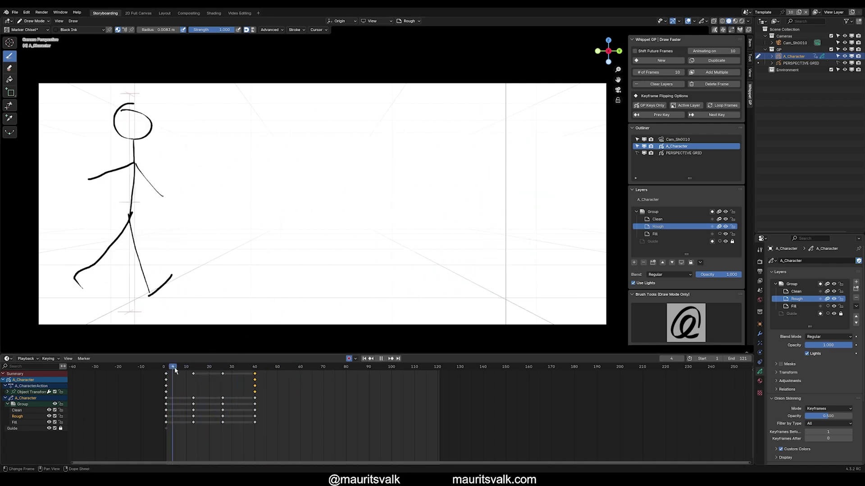
mouse_move(175, 370)
mouse_down()
mouse_move(252, 370)
mouse_move(166, 370)
mouse_up()
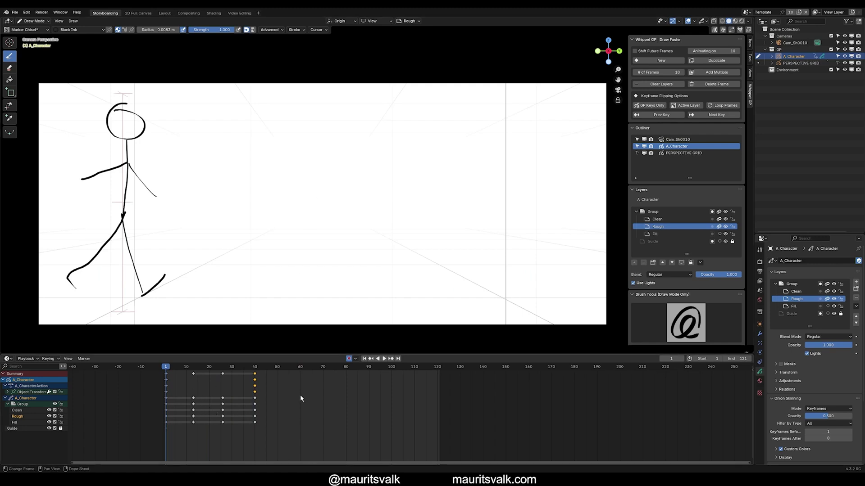
click(701, 116)
click(701, 117)
click(701, 117)
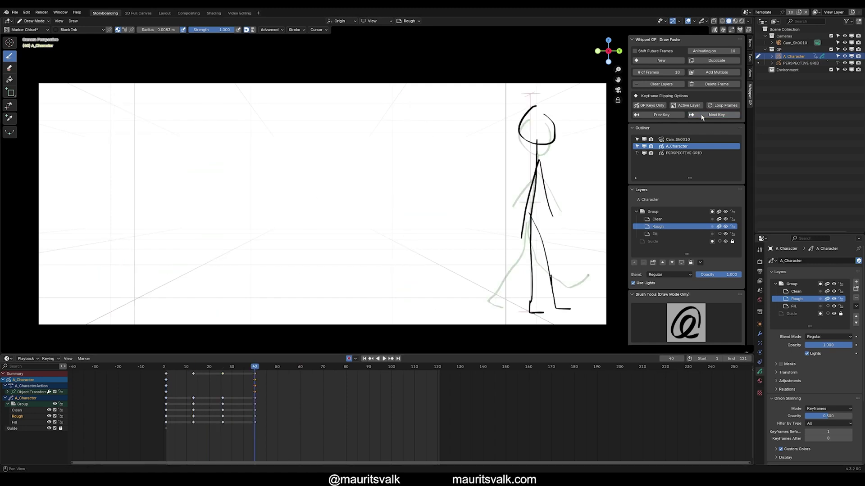
click(670, 116)
click(670, 117)
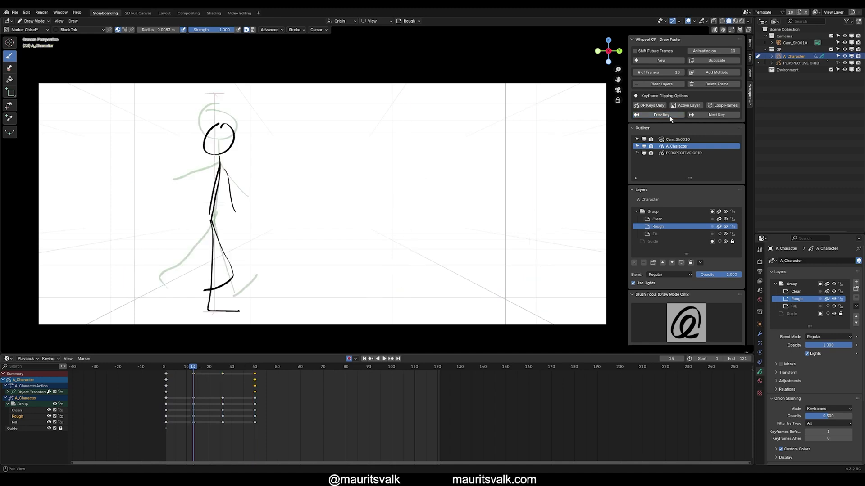
click(670, 117)
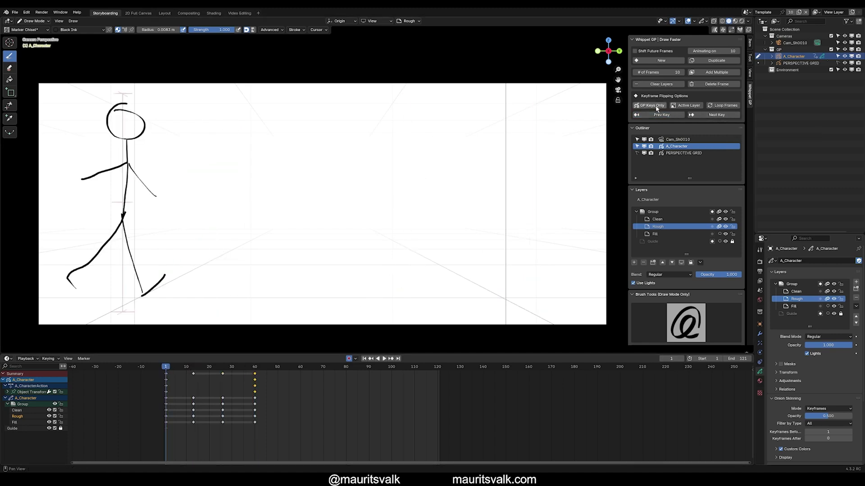
Step: Stop playback at frame 19, switch to Object Mode and move the character slightly right
key(space)
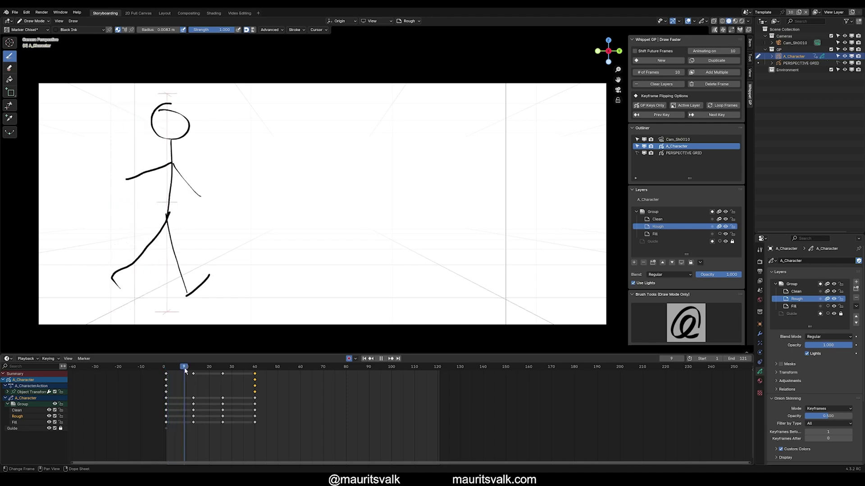
key(space)
key(ctrl+Tab)
click(367, 240)
key(g)
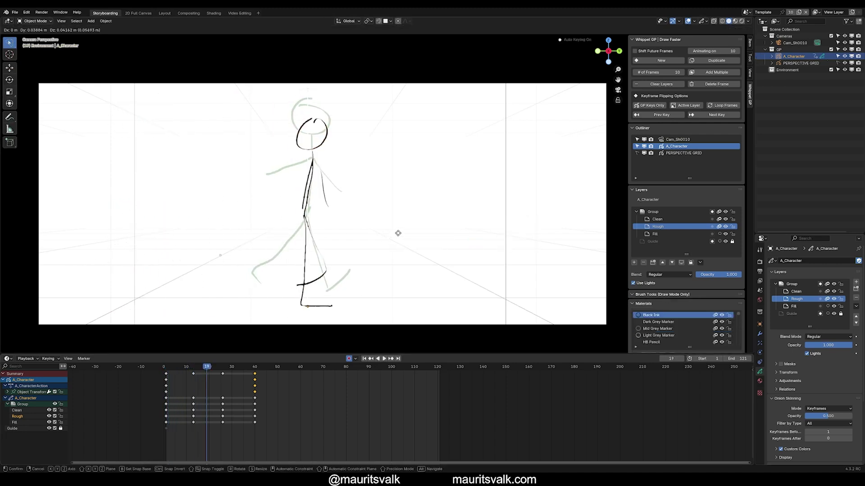
click(411, 222)
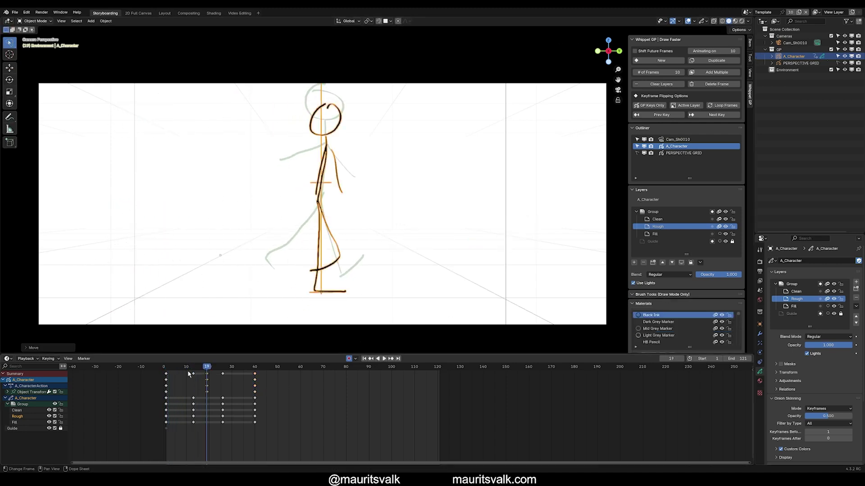
Step: Return to frame 1 in Draw Mode with the Clean layer active
click(166, 367)
key(ctrl+Tab)
click(328, 213)
click(17, 411)
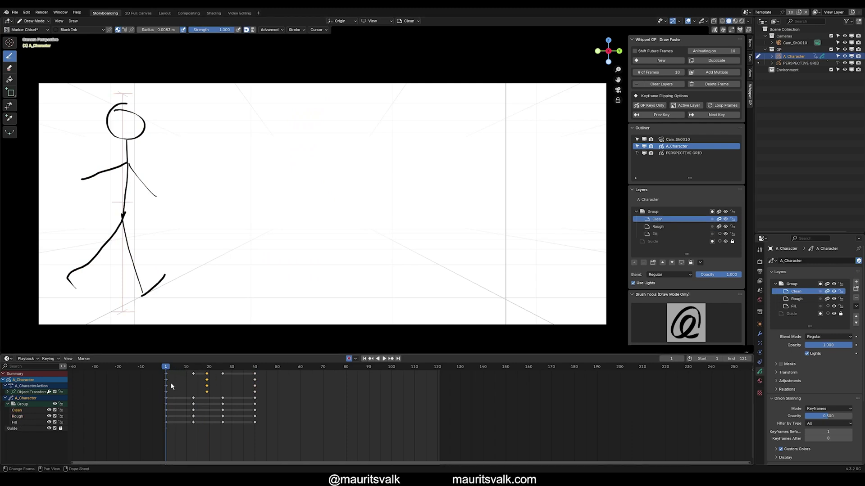
Step: Enable GP Keys Only and jump through the drawings at frames 13, 26 and 40, then back to 26
click(650, 107)
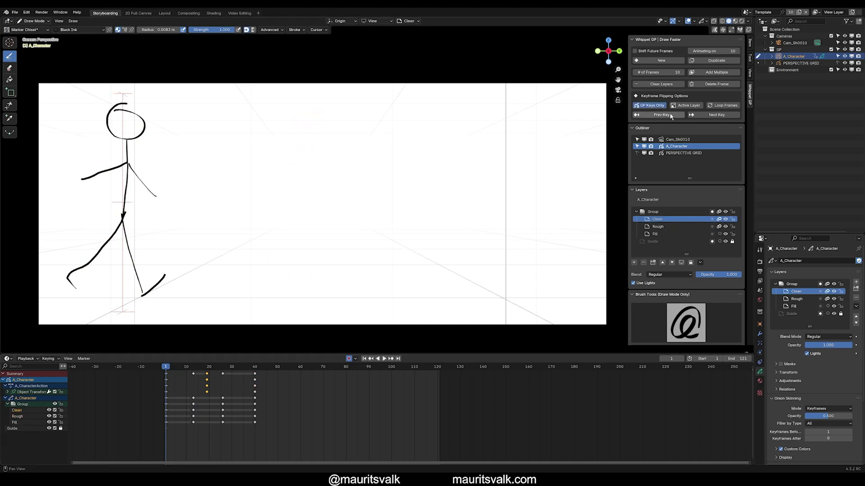
click(701, 117)
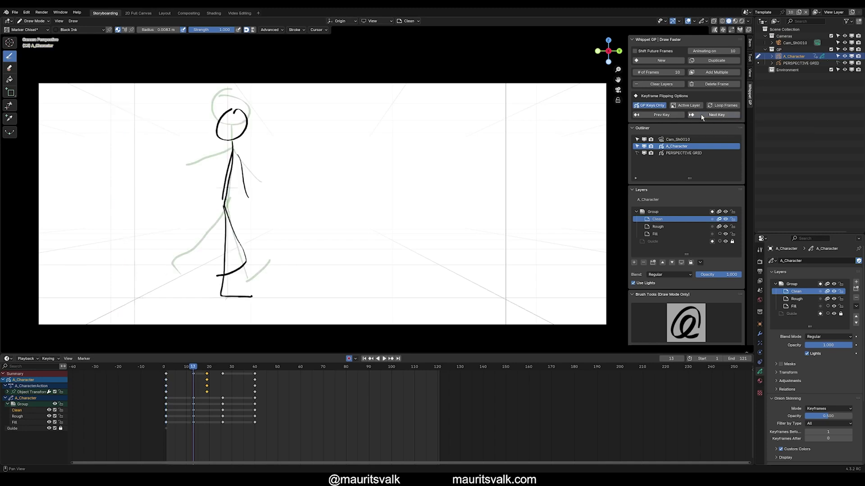
click(702, 117)
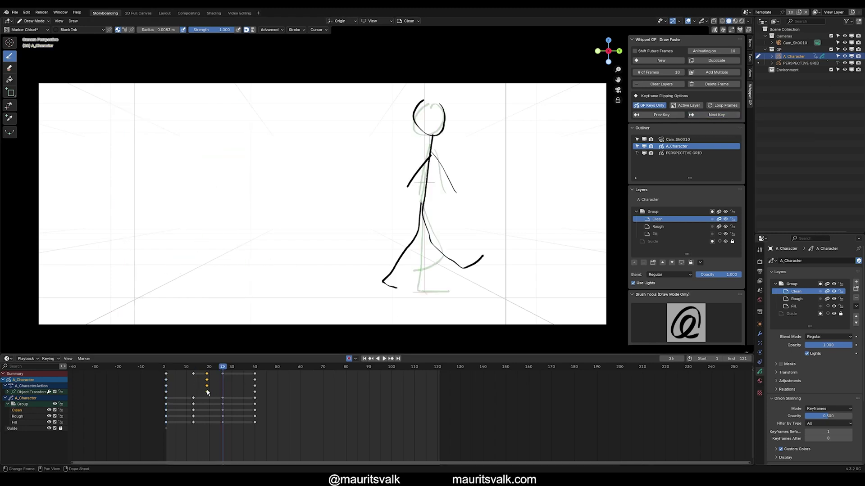
click(720, 116)
click(669, 116)
Step: Step back to the first drawing, jump forward two keys, then hide the Rough layer
click(667, 116)
click(666, 116)
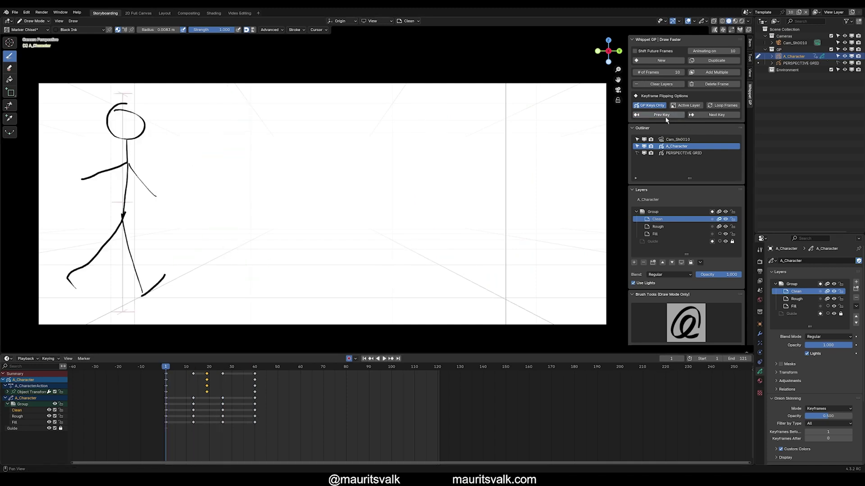
click(703, 116)
click(703, 115)
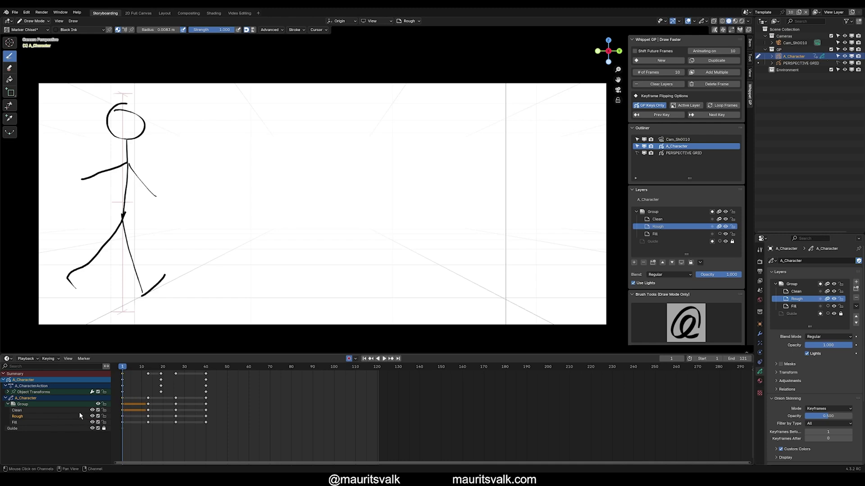
click(92, 417)
Step: Show the Rough layer again and delete its keyframes at frames 13 and 26
click(92, 417)
click(149, 416)
key(x)
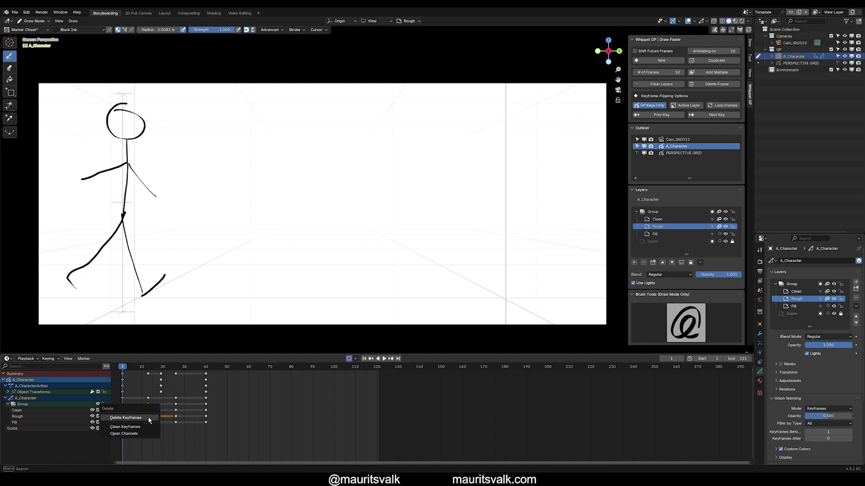
click(148, 422)
click(176, 416)
key(x)
click(177, 422)
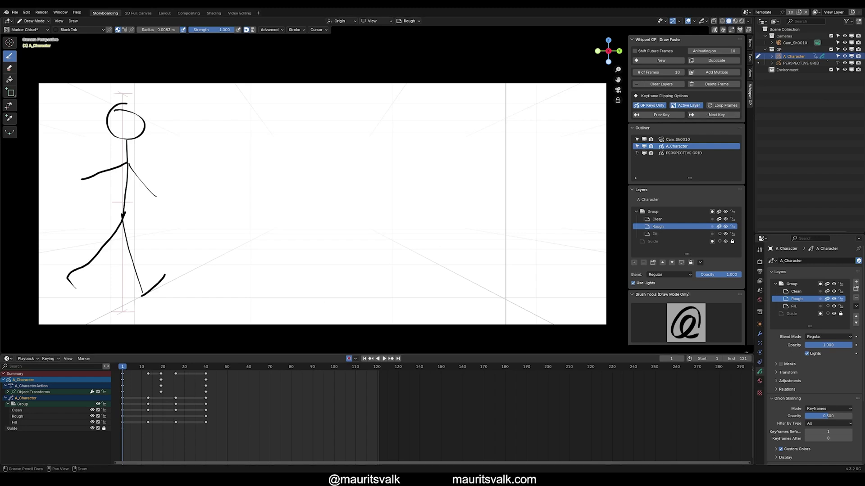
Step: Select the Rough channel and test key jumps between frames 1 and 40, ending on 40
click(722, 117)
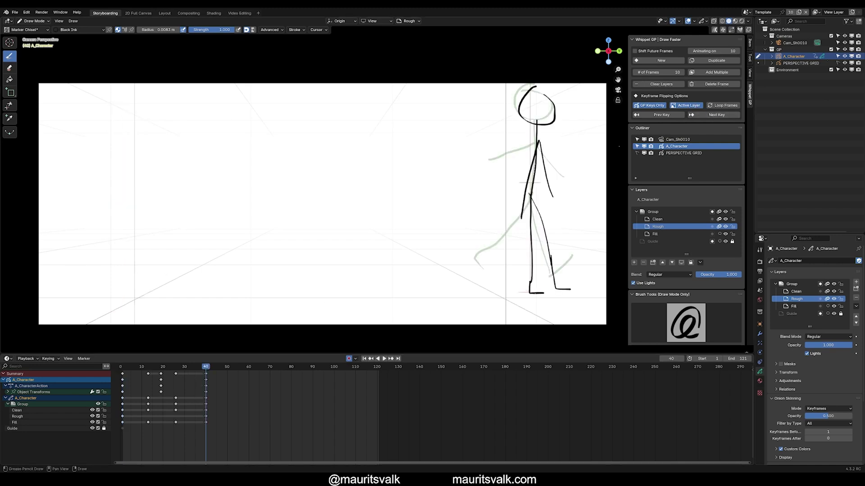
click(661, 115)
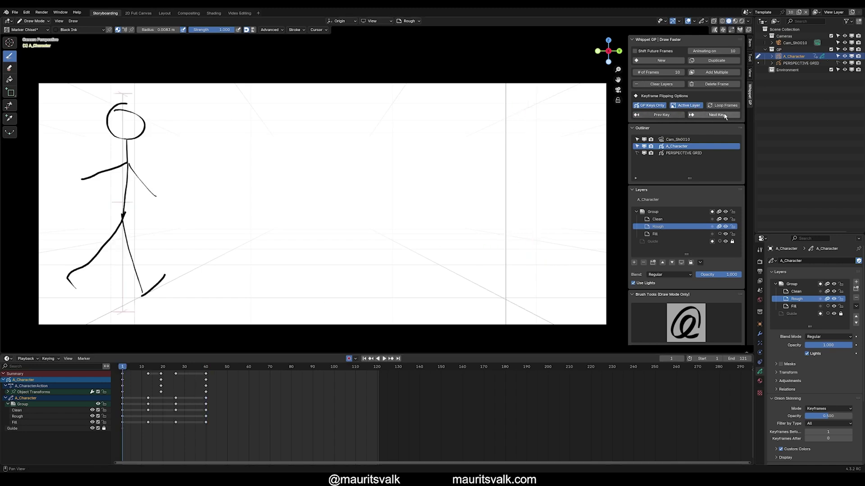
click(46, 418)
click(722, 116)
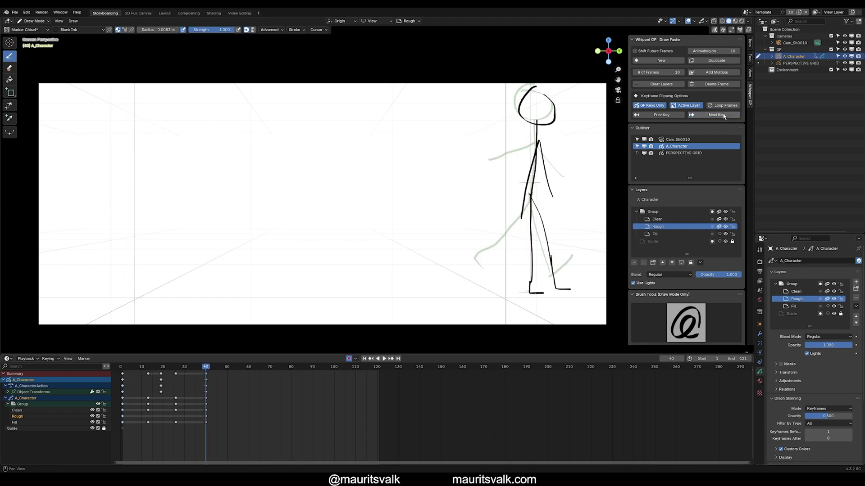
click(683, 117)
click(691, 117)
click(684, 117)
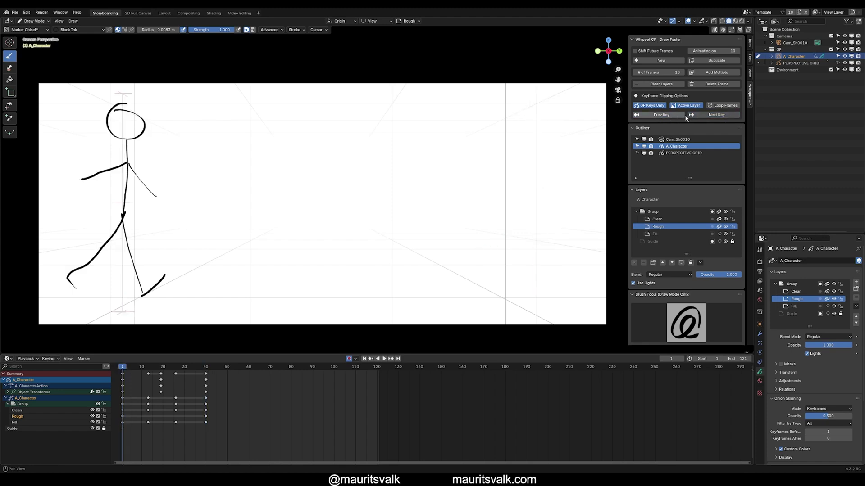
click(204, 368)
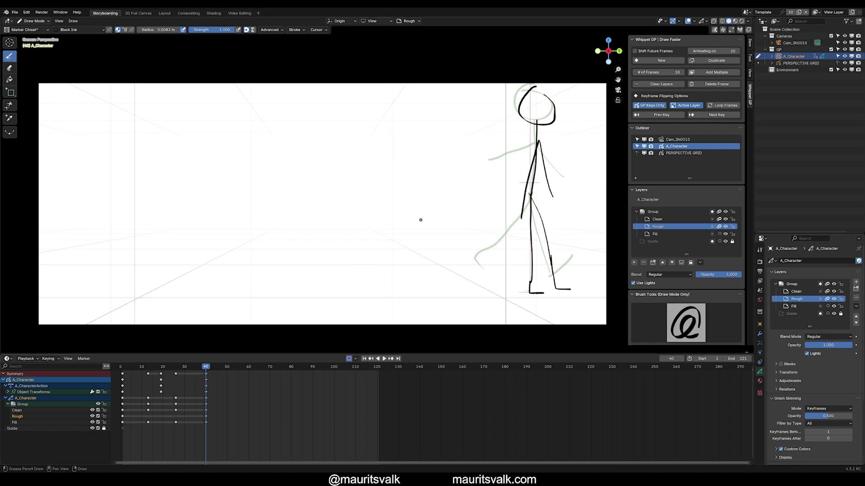
Step: Lock the Fill and Clean layers, add blank Rough keys ten frames apart, and select keys 50–80
click(104, 422)
click(104, 411)
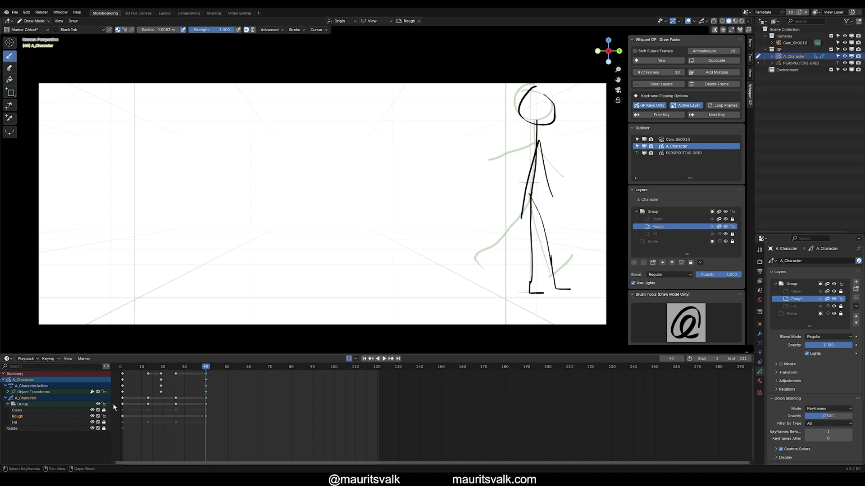
click(661, 60)
click(661, 61)
click(662, 60)
click(661, 61)
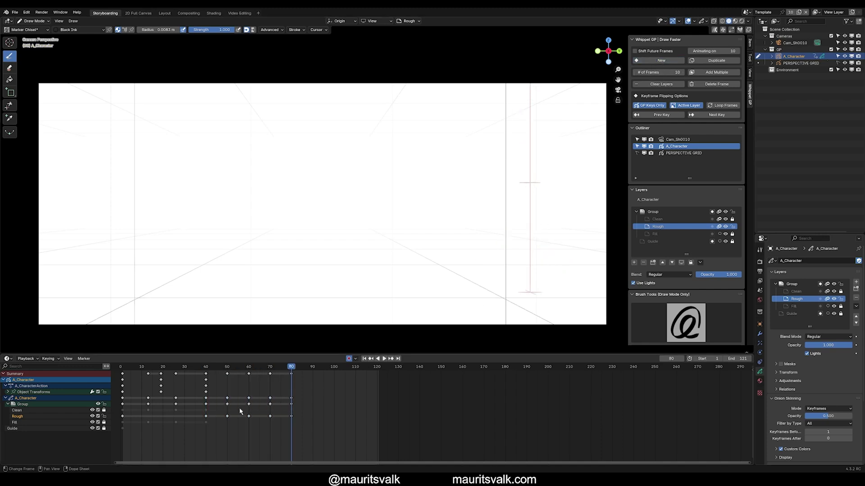
drag(219, 412, 297, 424)
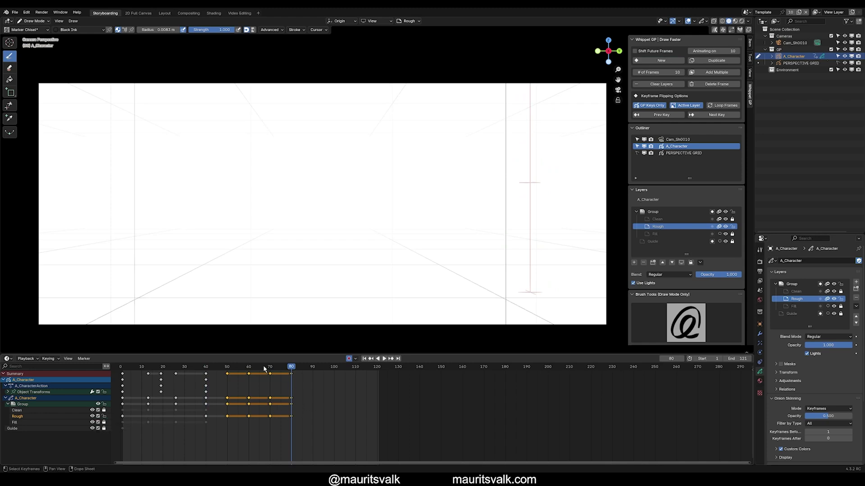
Step: At frame 50, make the Fill layer active and let key jumps use all layers
click(227, 367)
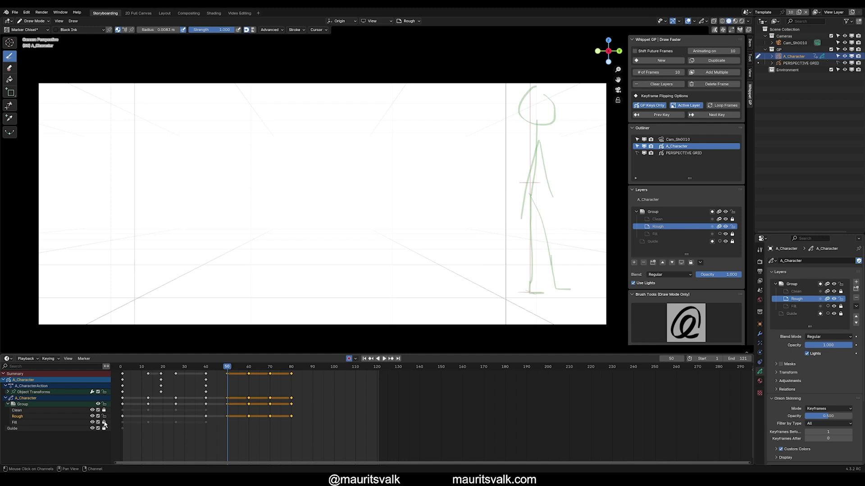
click(74, 423)
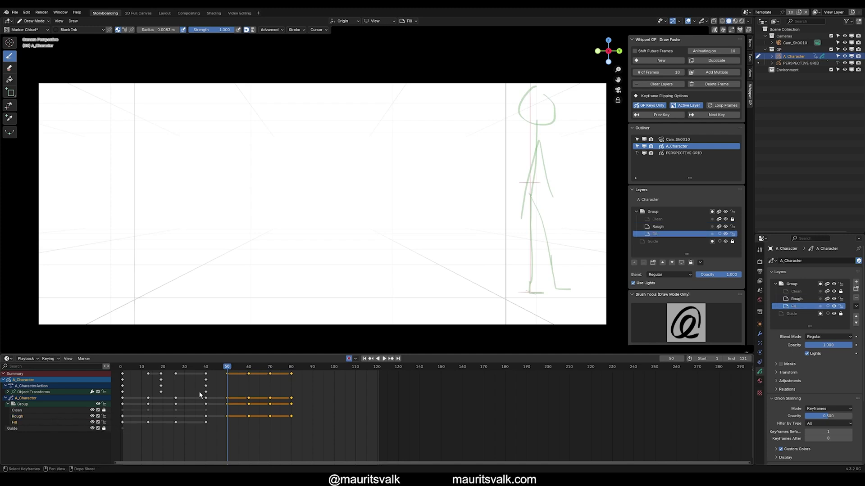
click(686, 105)
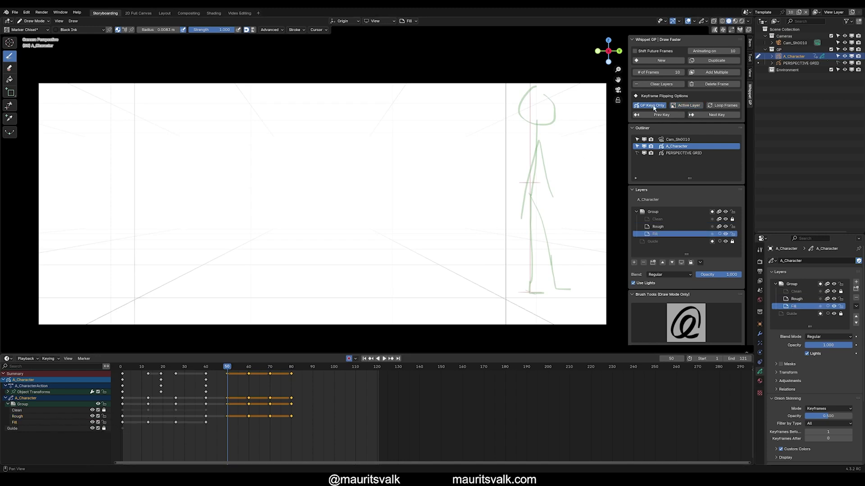
Step: Test key jumps forward to frame 80, back to frame 26, and forward again
click(701, 118)
click(701, 118)
click(701, 118)
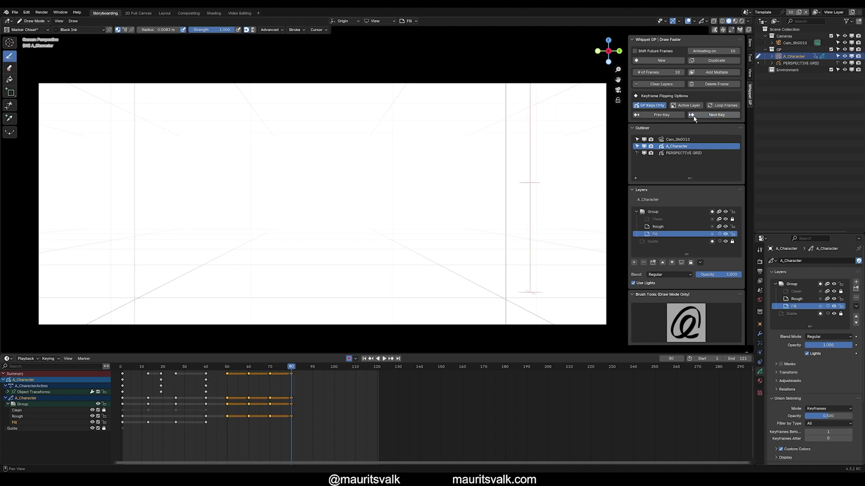
click(662, 115)
click(662, 115)
click(662, 115)
click(662, 115)
click(662, 116)
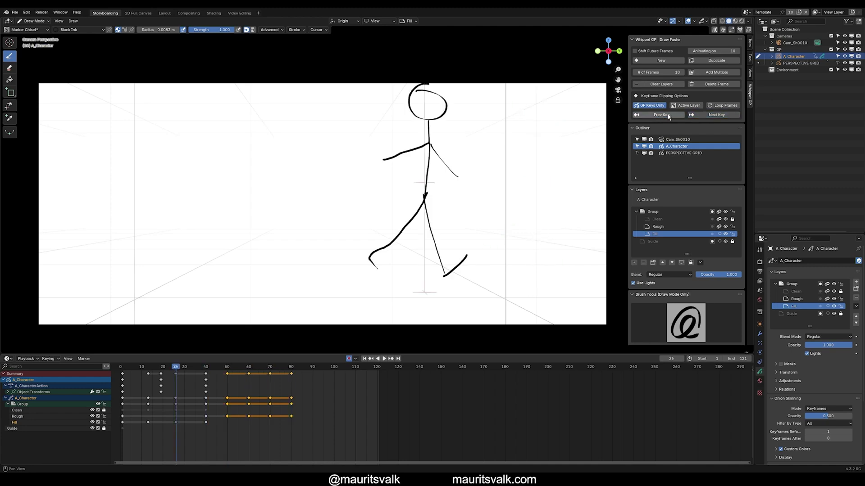
click(702, 116)
click(702, 116)
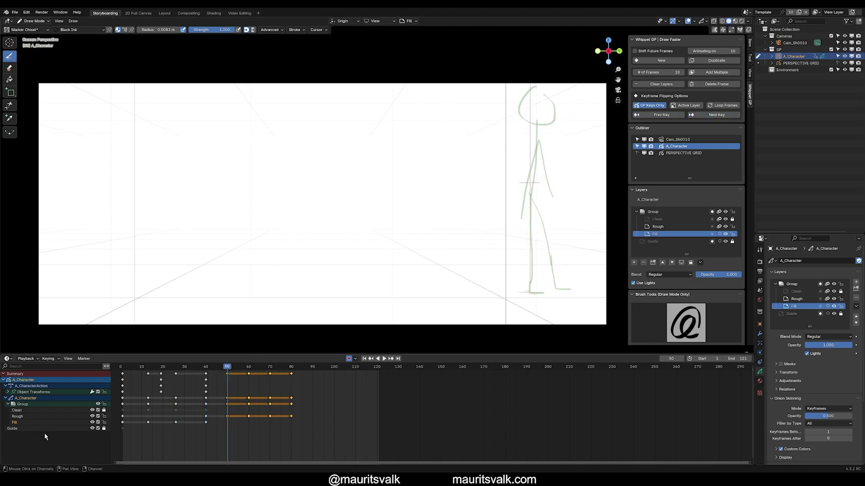
Step: Draw oval strokes on the new keys, stepping through frames 60, 70 and 80, then return to frame 50
mouse_move(536, 109)
mouse_down()
mouse_move(555, 144)
mouse_move(515, 141)
mouse_up()
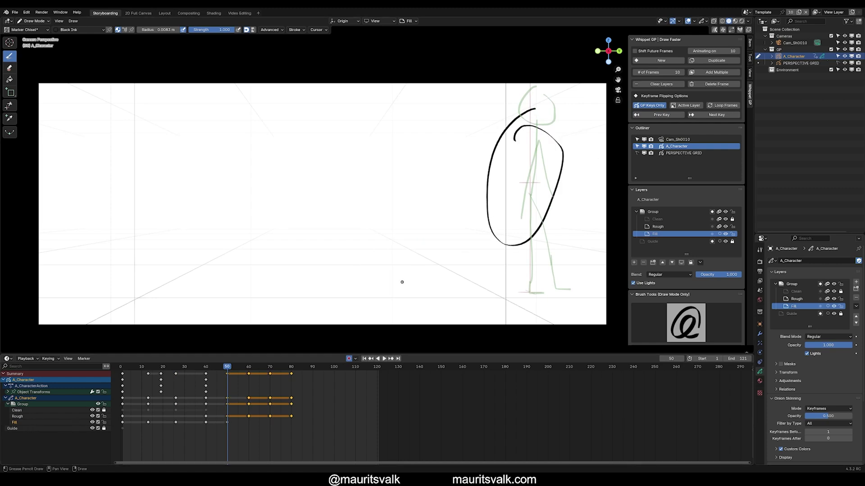
click(716, 115)
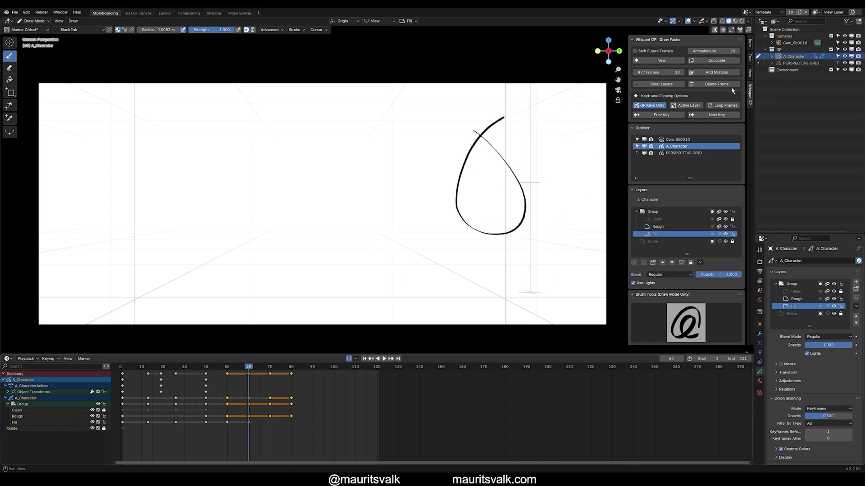
click(716, 115)
mouse_move(520, 207)
mouse_down()
mouse_move(533, 190)
mouse_move(499, 151)
mouse_move(518, 147)
mouse_up()
click(712, 116)
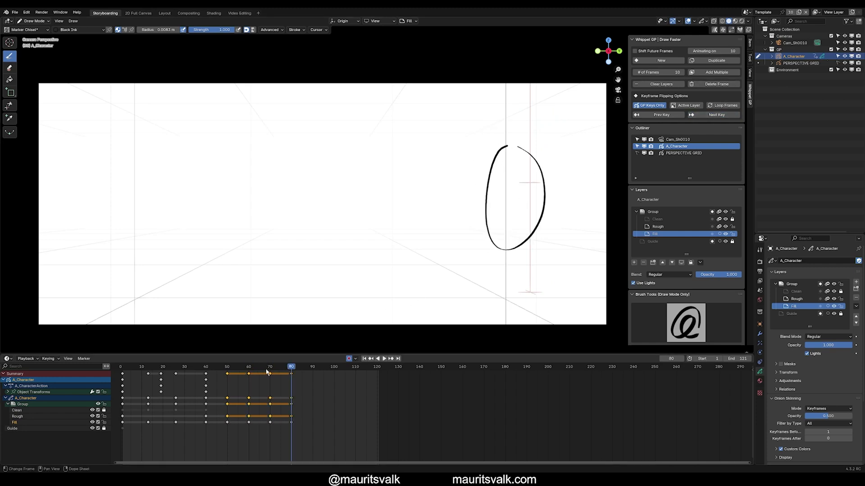
click(227, 382)
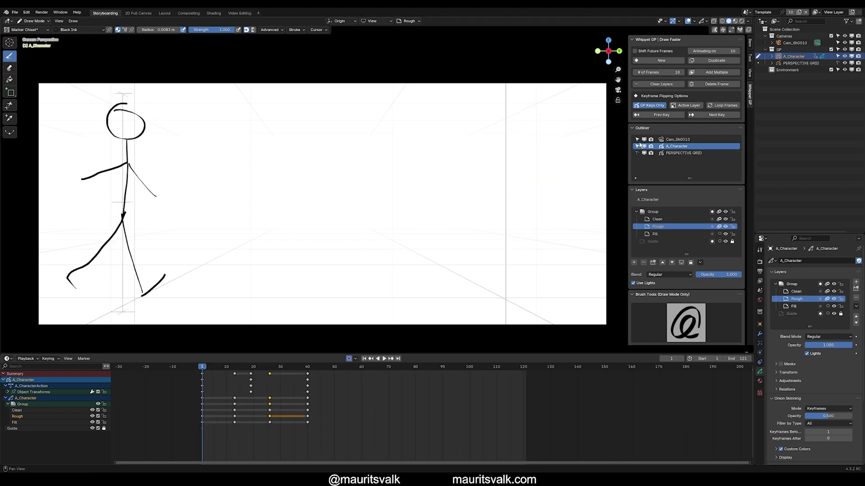
Step: Preview the walk, then select all keyframes and move them 25 frames later with G25
key(space)
drag(210, 372, 269, 376)
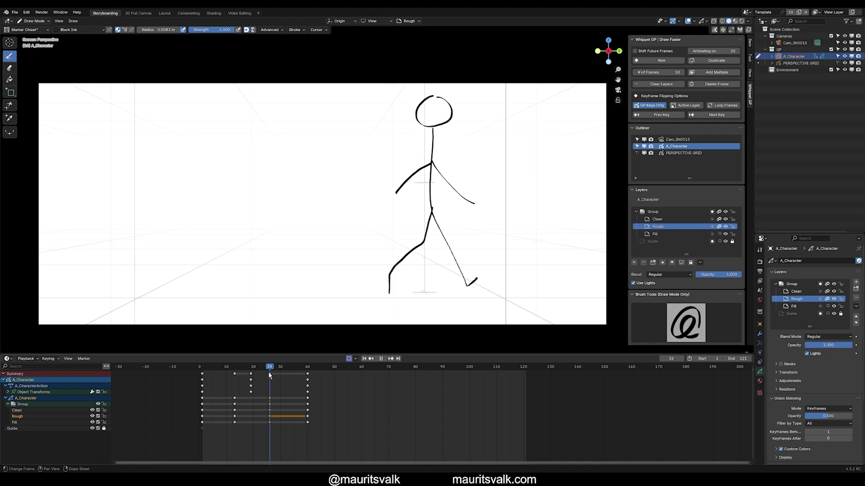
key(Escape)
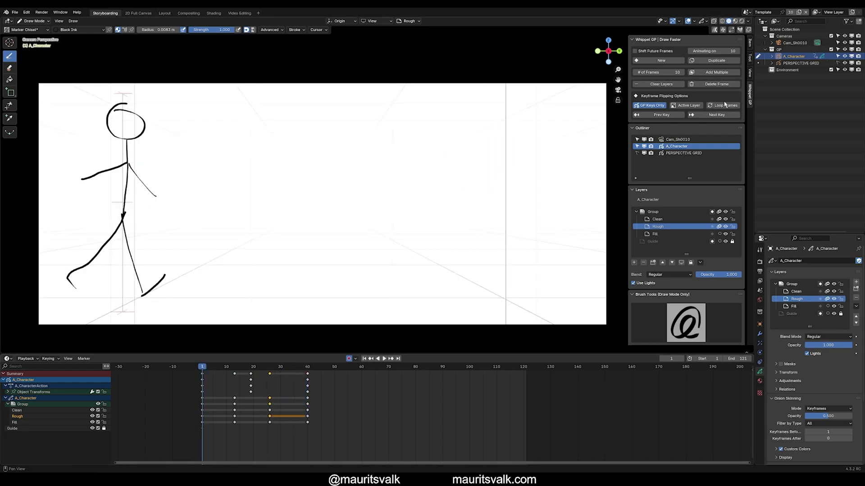
drag(174, 373, 375, 446)
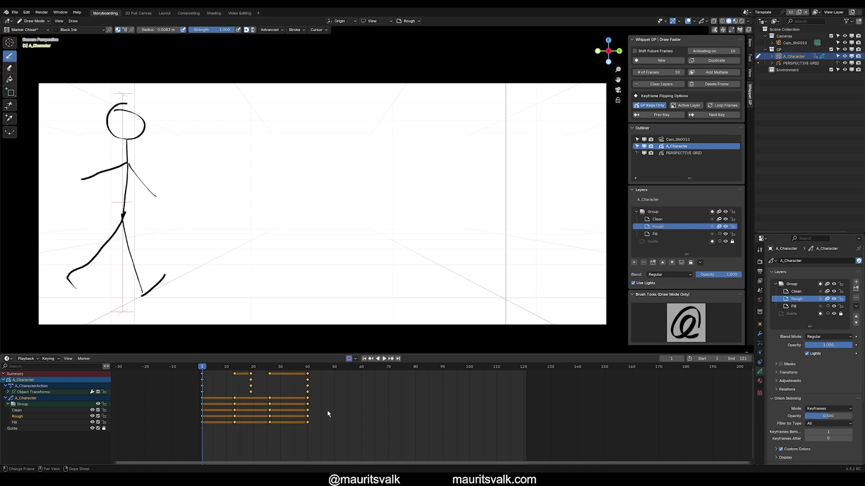
key(g)
key(Escape)
text(g25)
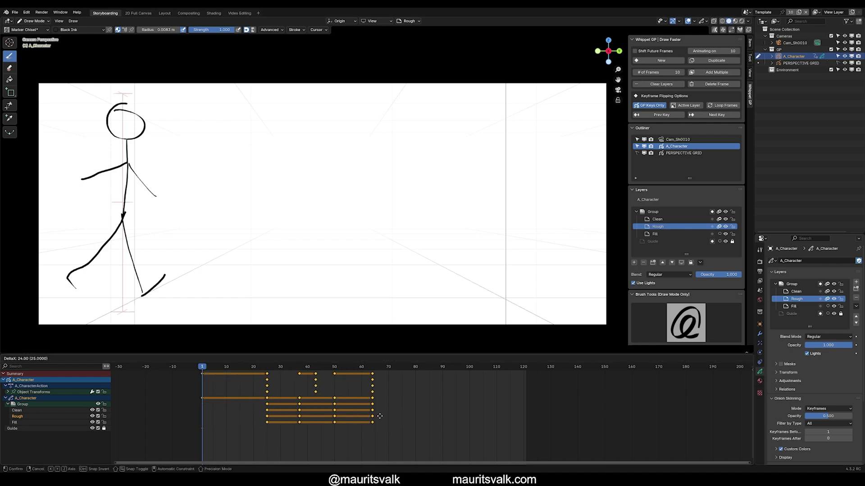
key(Return)
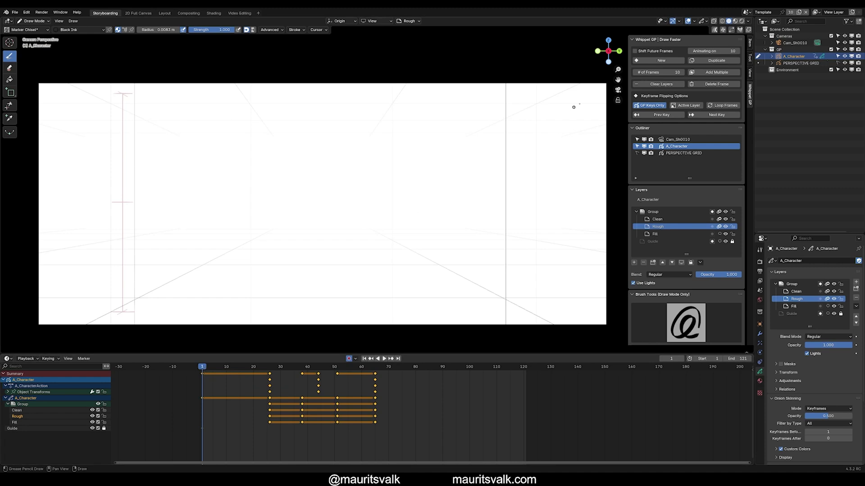
Step: Set the new-key spacing to 3 and add two blank keyframes
click(716, 50)
text(3)
key(Return)
click(670, 61)
click(670, 61)
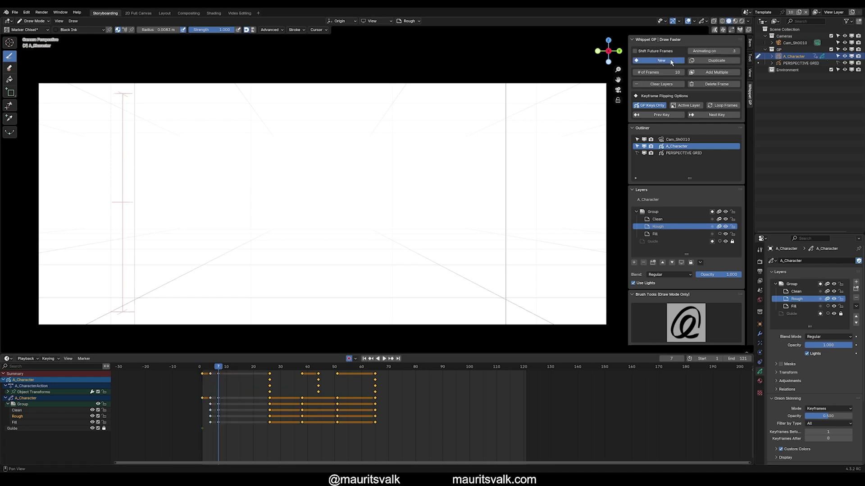
click(670, 61)
click(671, 62)
click(671, 62)
Step: From frame 65, set the spacing to 10 and add blank keyframes up to frame 105
drag(376, 367, 376, 368)
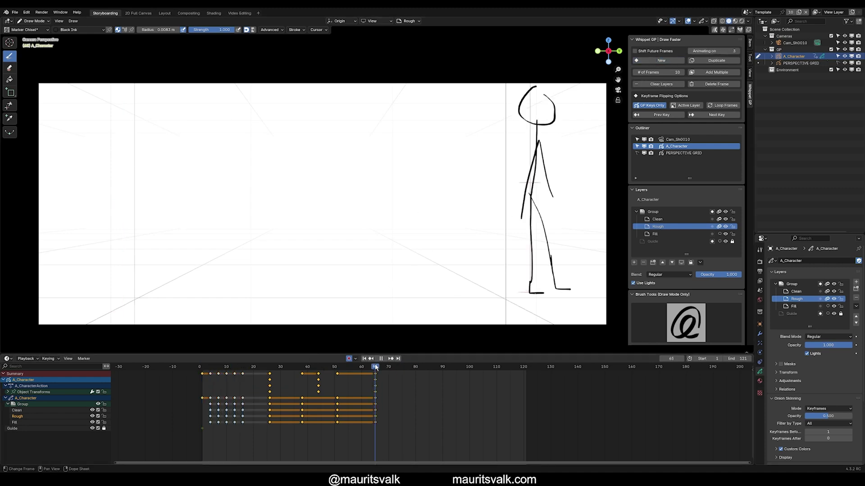
click(704, 50)
text(10)
key(Return)
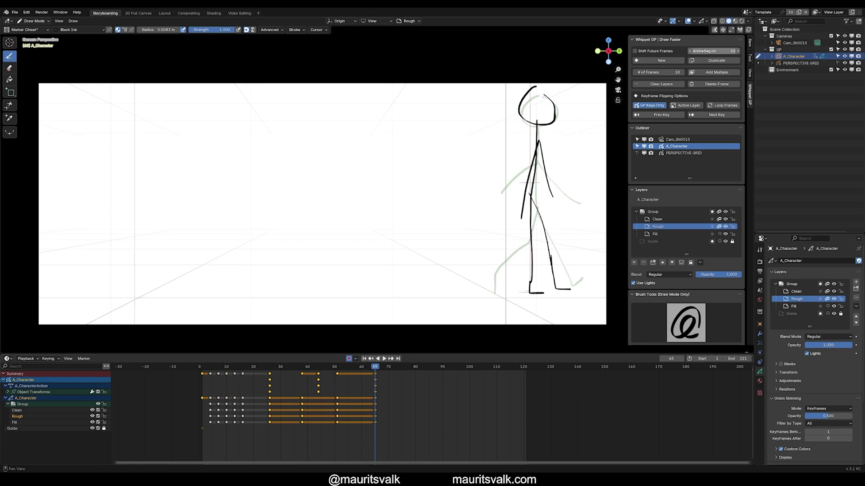
click(665, 61)
click(665, 61)
click(665, 61)
click(665, 61)
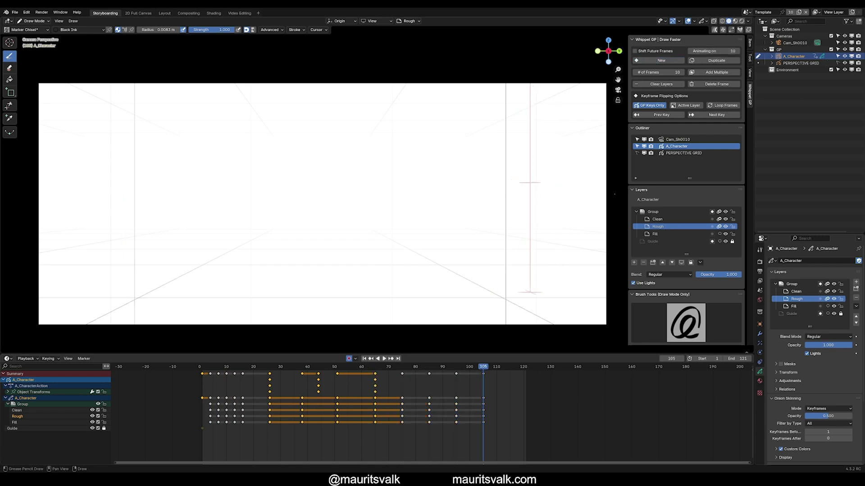
Step: Set the scene start frame to 26 and end frame to 65, then play the range
key(space)
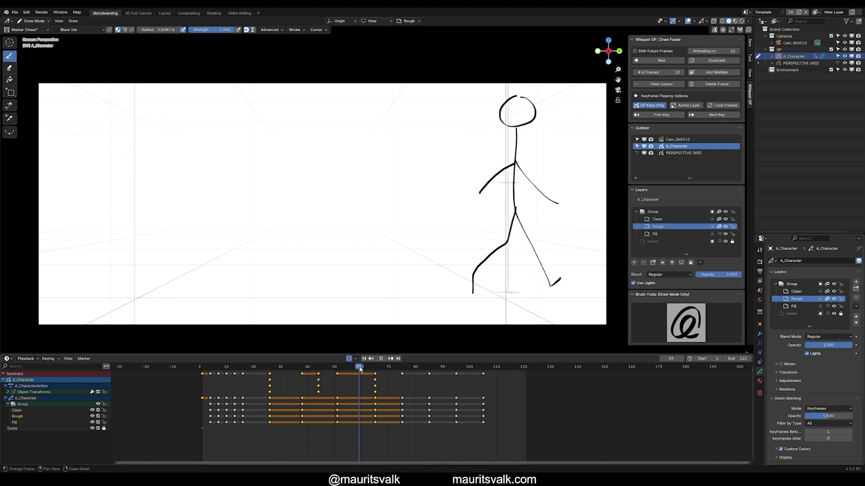
key(space)
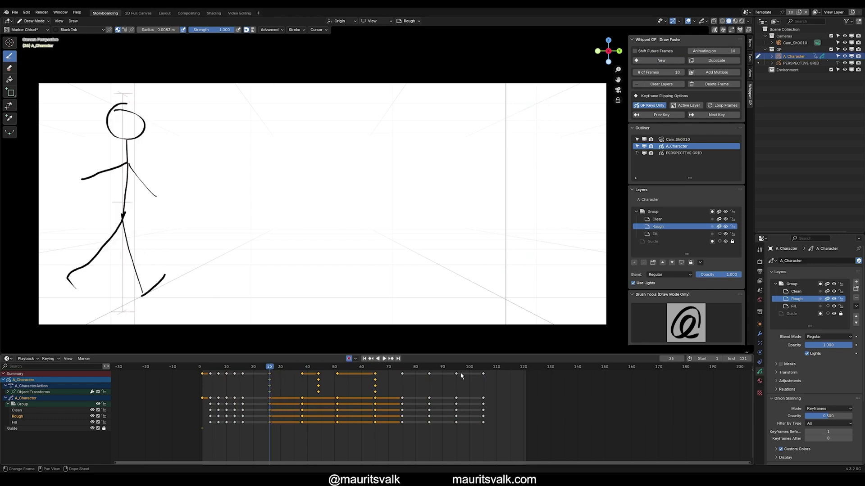
click(711, 359)
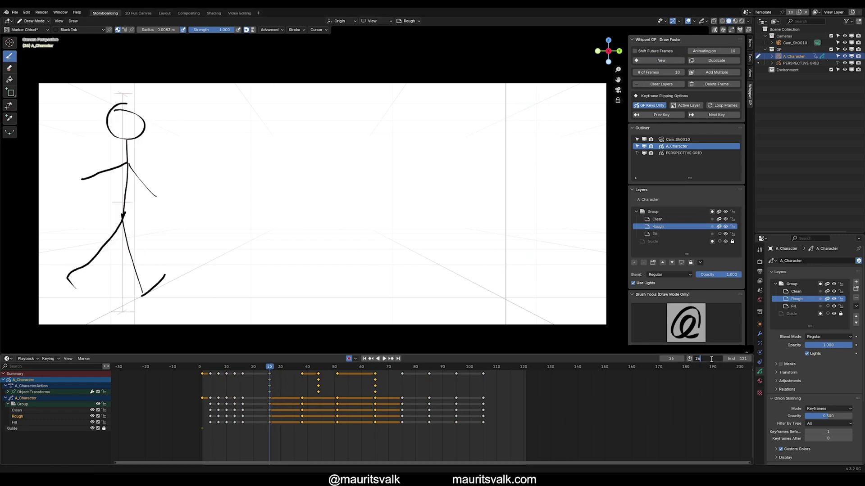
key(Return)
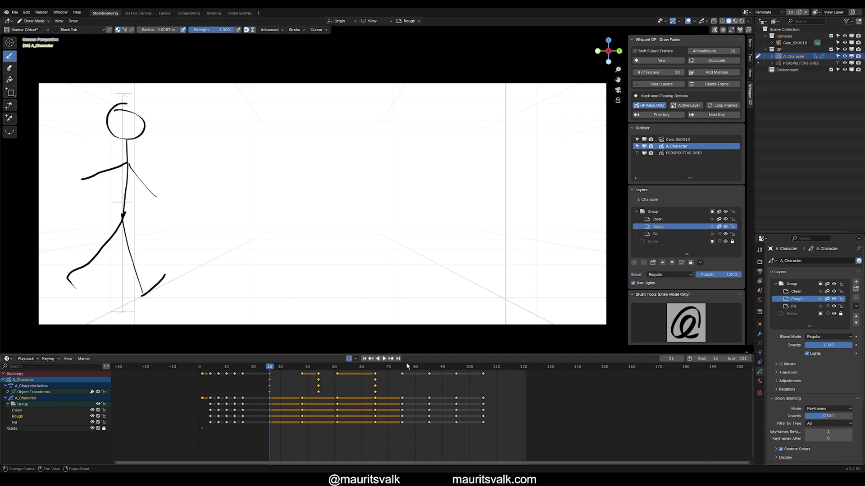
drag(372, 366, 375, 366)
click(742, 358)
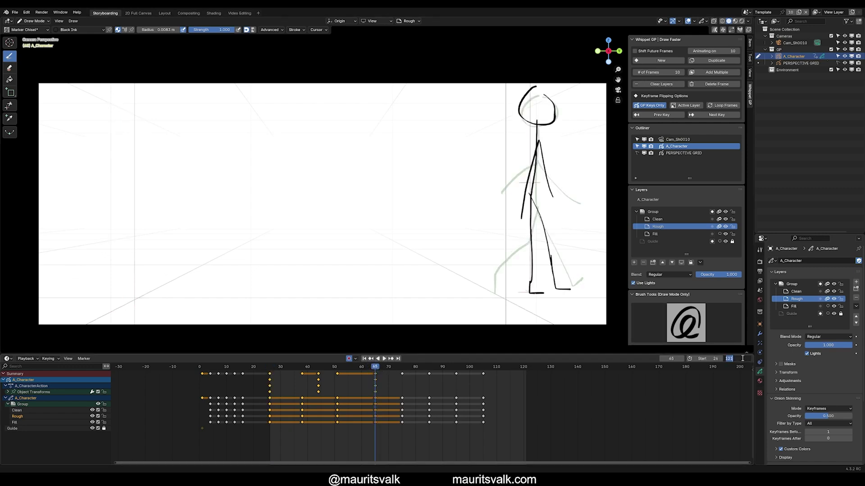
text(65)
key(Return)
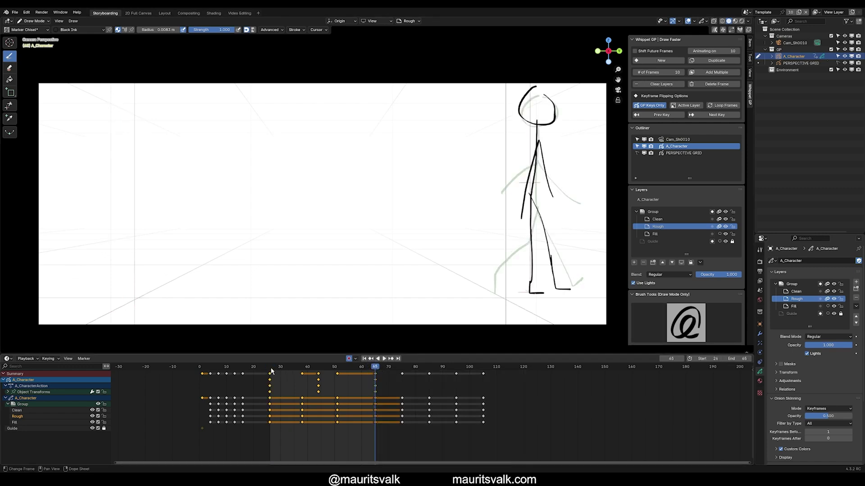
key(space)
key(space)
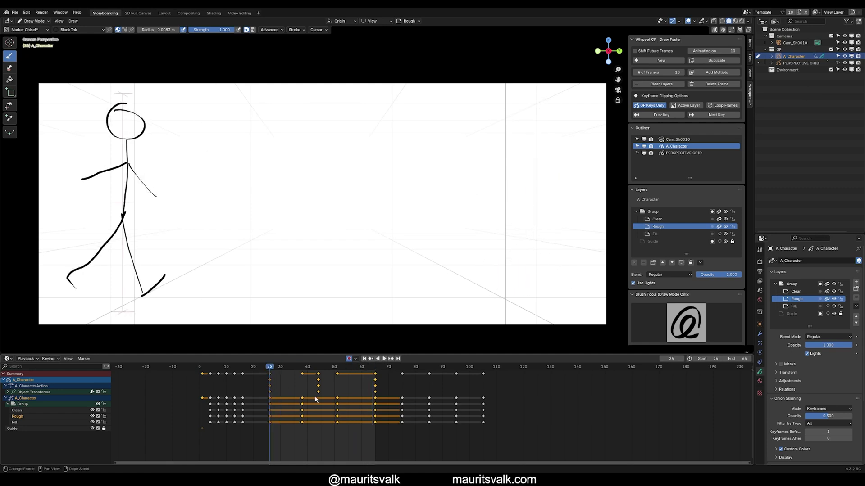
key(space)
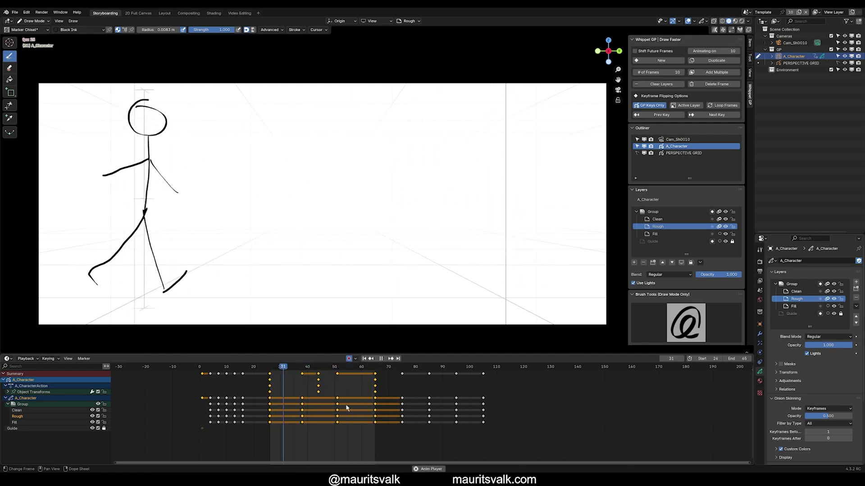
Step: Stop playback, return to frame 26 and deselect all keyframes
key(space)
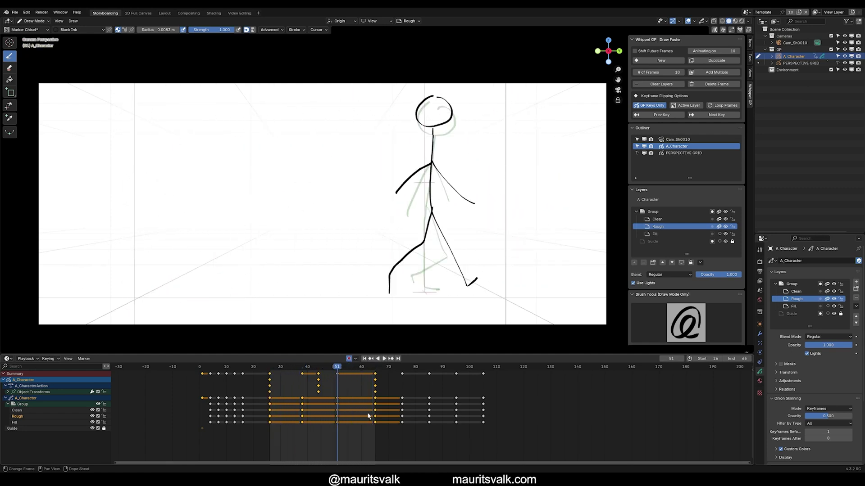
click(270, 367)
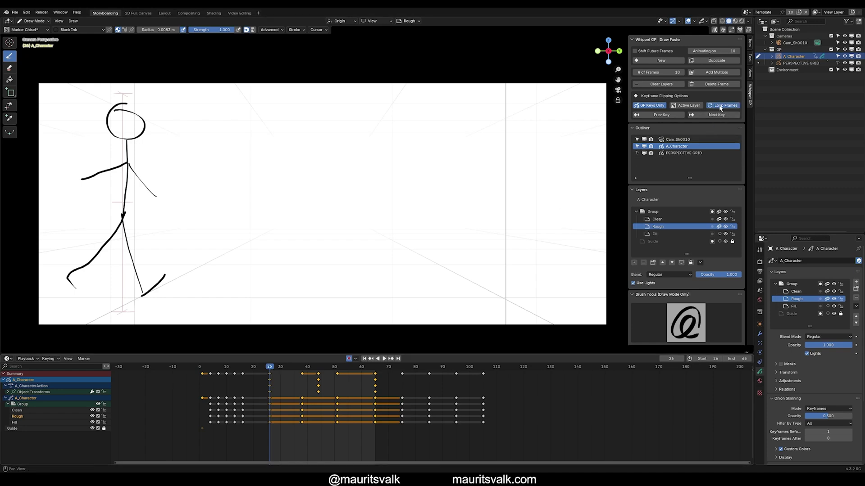
click(281, 425)
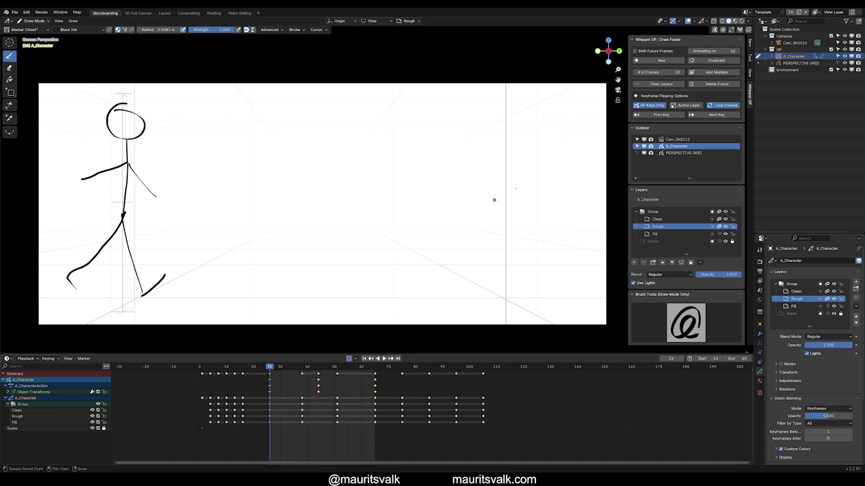
click(712, 115)
click(712, 115)
click(712, 116)
click(712, 116)
click(713, 116)
click(713, 116)
click(713, 116)
click(714, 115)
click(713, 115)
click(713, 118)
click(714, 118)
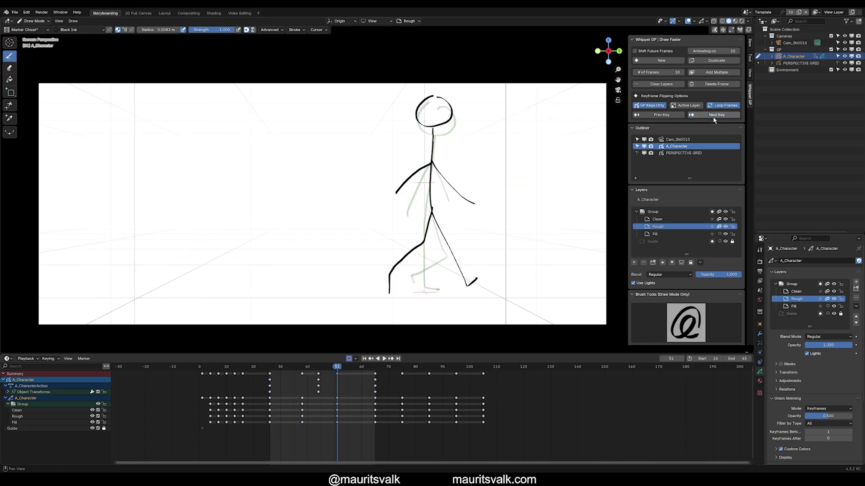
click(714, 118)
click(715, 118)
click(715, 118)
click(716, 118)
click(716, 118)
click(717, 118)
click(716, 116)
click(716, 115)
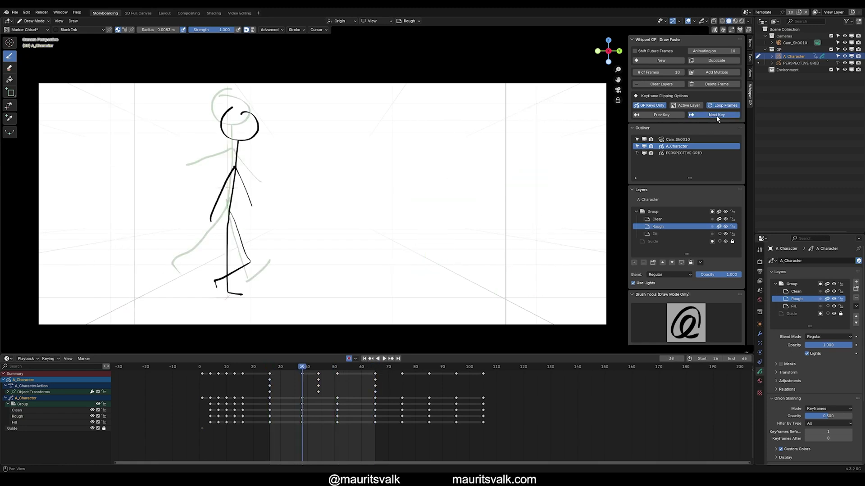
click(717, 116)
click(716, 115)
click(716, 115)
click(716, 116)
click(717, 115)
click(716, 115)
click(717, 115)
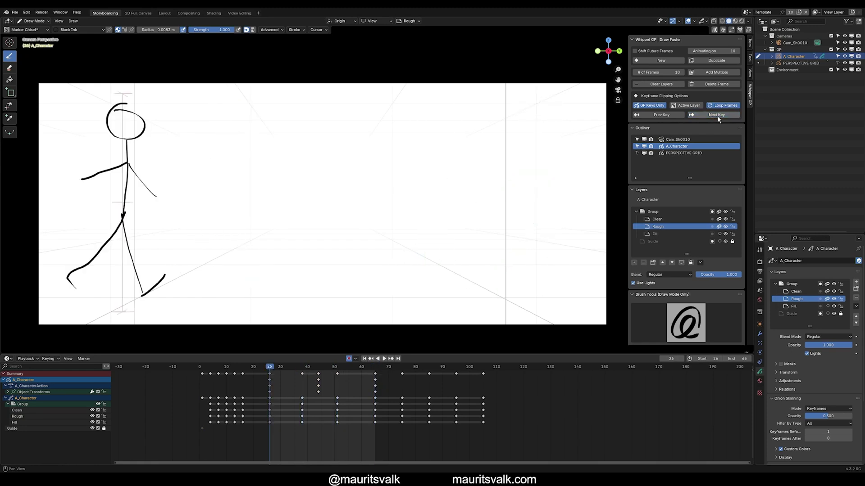
click(717, 117)
click(717, 116)
click(718, 117)
Step: Play and stop the walk cycle twice, ending back at frame 26
key(space)
key(Escape)
key(space)
key(Escape)
Step: Offset the frame-26 keys to about frame 29 and the Object Transforms keys to about frame 62
drag(264, 378, 274, 395)
key(g)
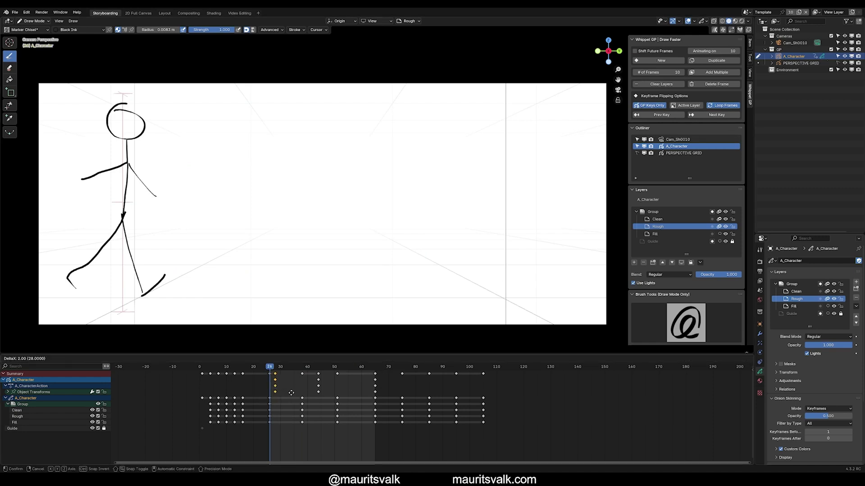
click(289, 374)
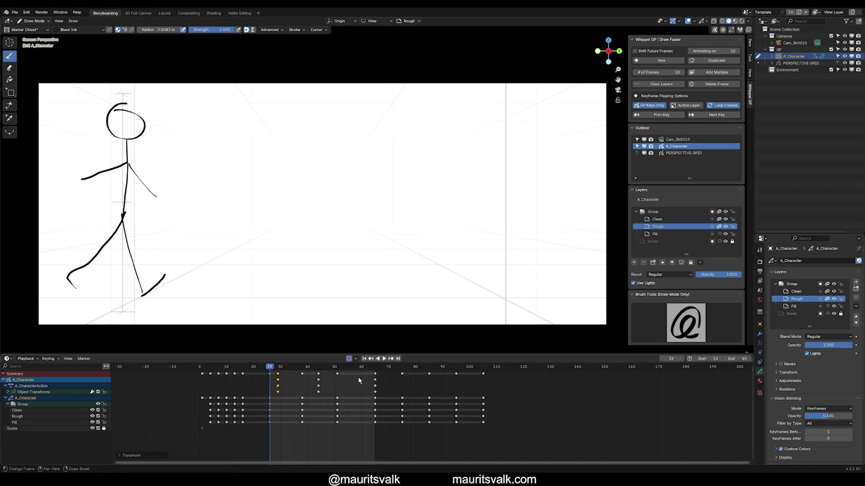
drag(358, 377, 380, 395)
key(g)
click(356, 397)
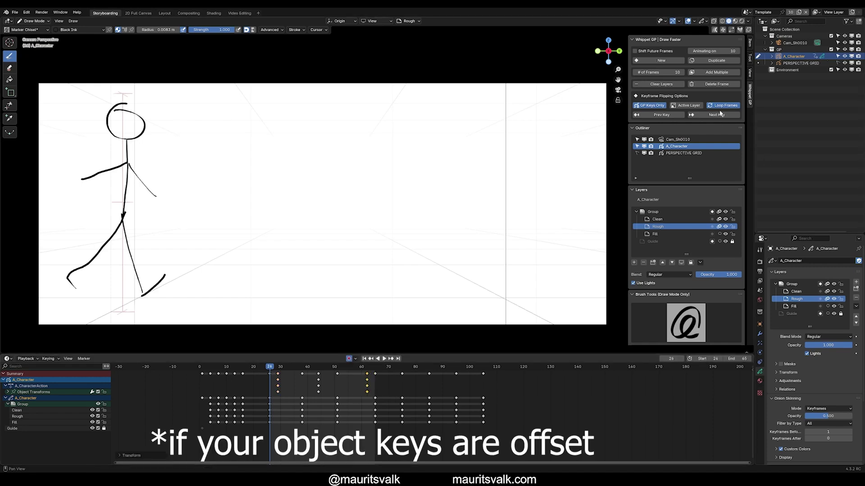
Step: Step forward repeatedly through the walk keys, wrapping from frame 65 back to 26
click(719, 115)
click(719, 115)
click(720, 116)
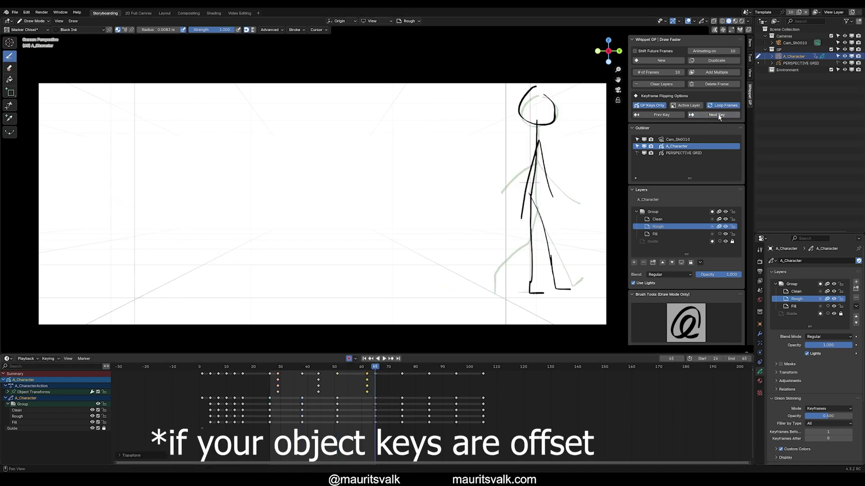
click(719, 116)
click(719, 116)
click(719, 116)
click(719, 116)
click(719, 116)
click(720, 117)
click(719, 116)
click(720, 116)
click(719, 116)
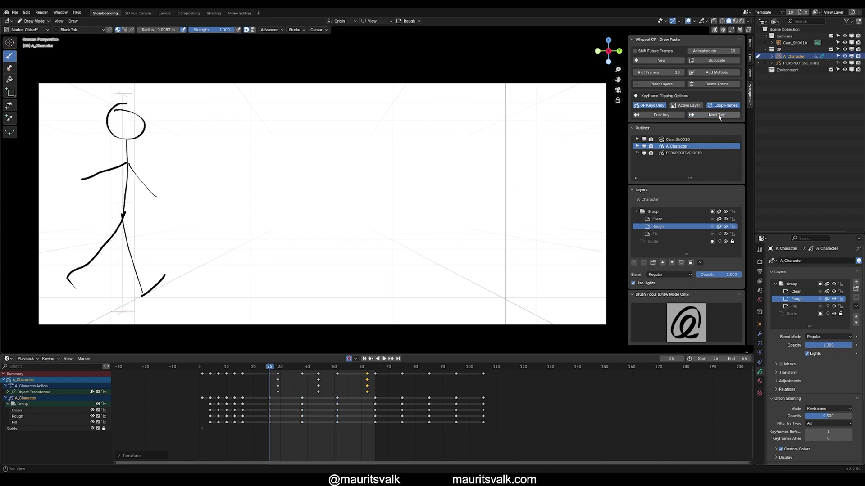
click(719, 116)
click(720, 116)
click(719, 116)
click(719, 116)
click(719, 116)
click(719, 116)
click(719, 116)
click(720, 116)
Step: Jump to frame 65, step back two keys, loop forward to frame 26, then play the walk
click(720, 116)
click(721, 116)
click(722, 115)
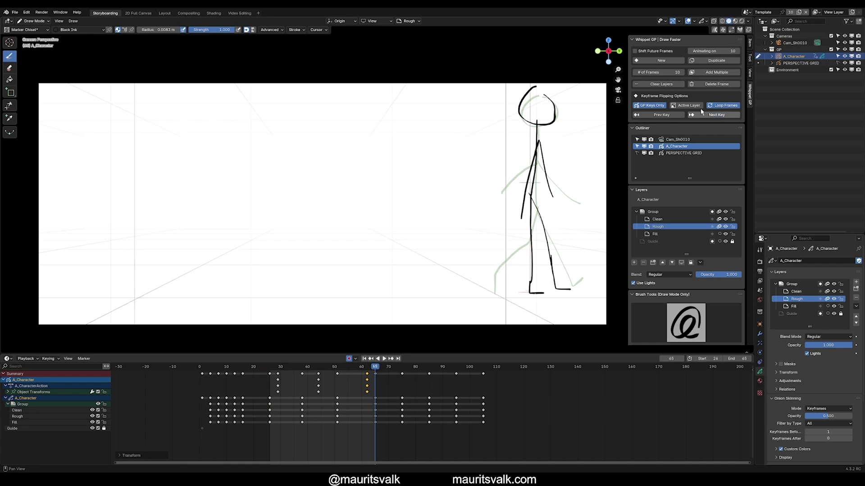
click(674, 116)
click(673, 117)
click(674, 117)
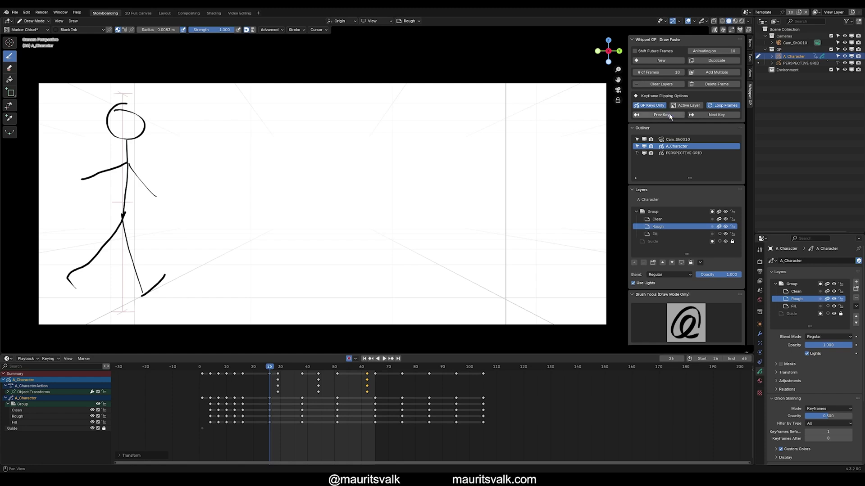
click(705, 117)
click(706, 117)
click(706, 118)
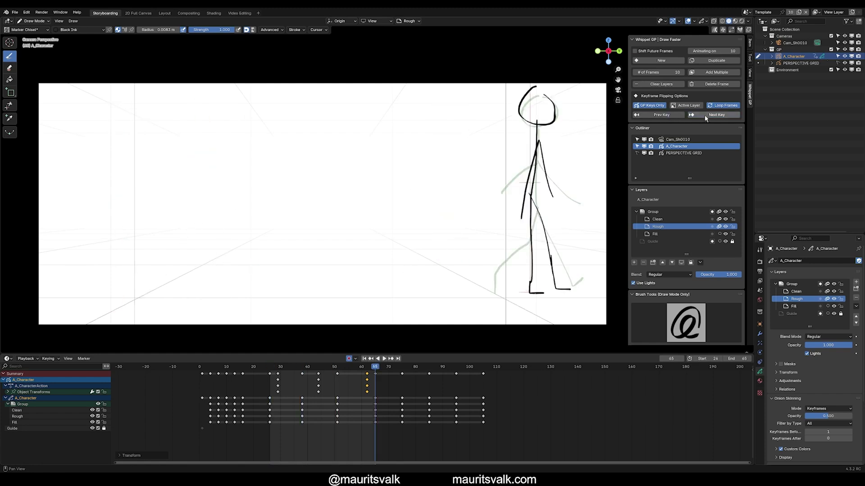
click(705, 118)
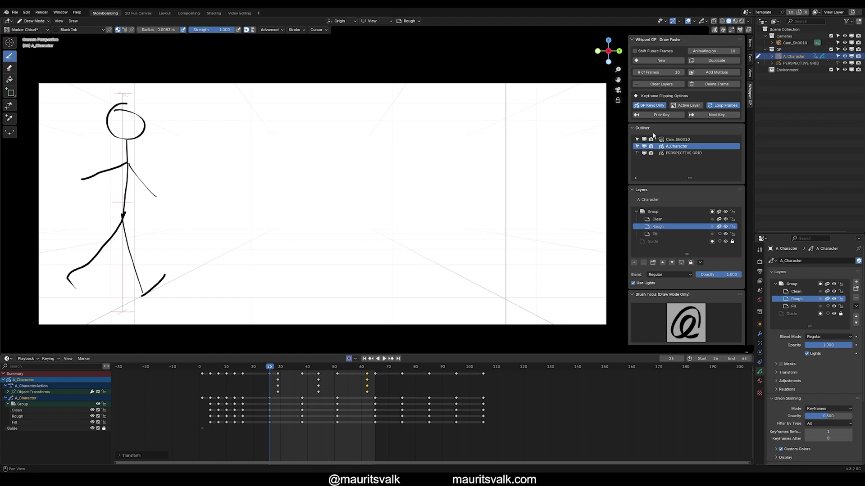
key(space)
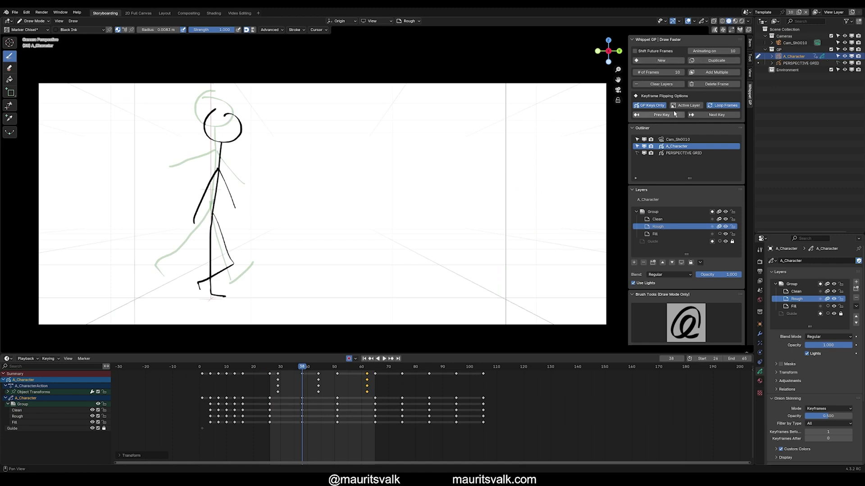
Step: Open the Preferences Keymap and expand Grease Pencil, then Grease Pencil Paint Mode bindings
click(28, 12)
click(45, 108)
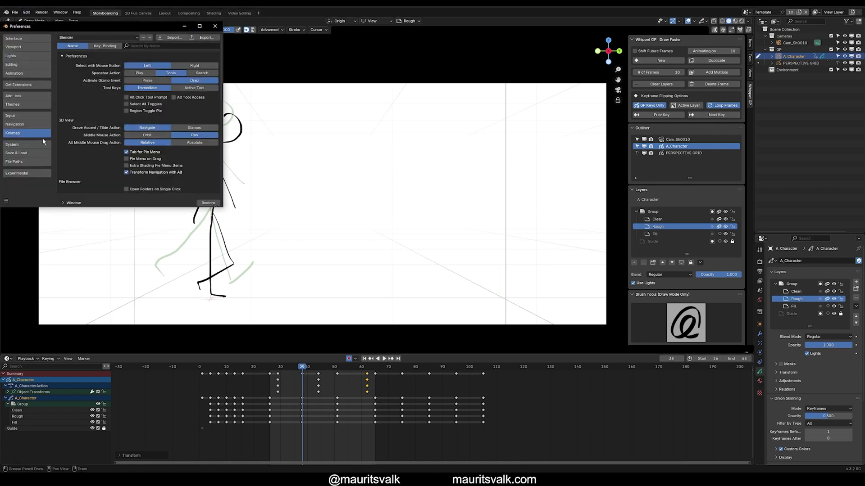
scroll(275, 208, down, 6)
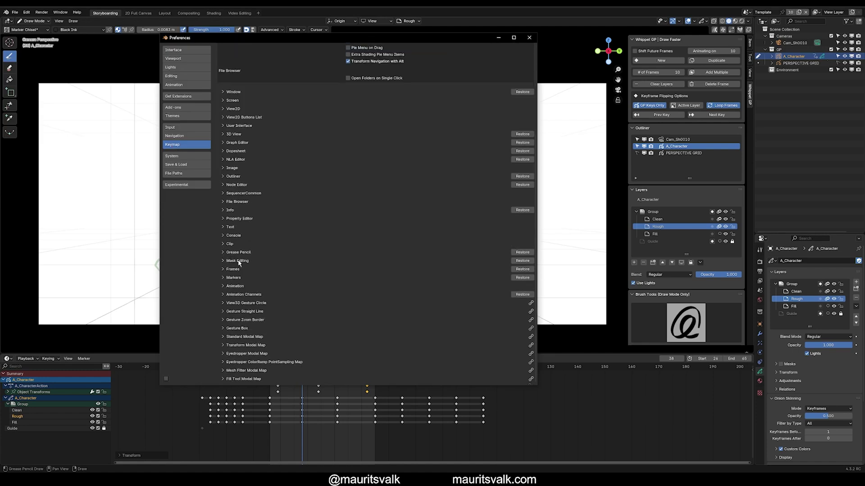
click(222, 253)
scroll(223, 253, down, 3)
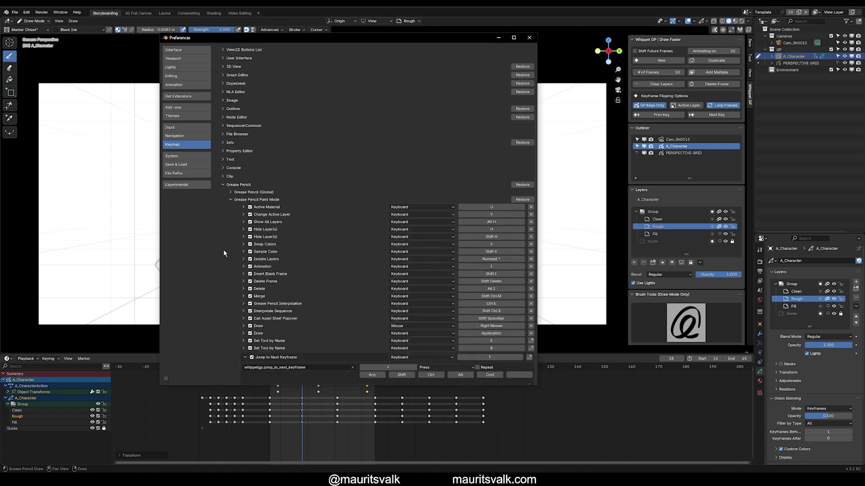
click(230, 199)
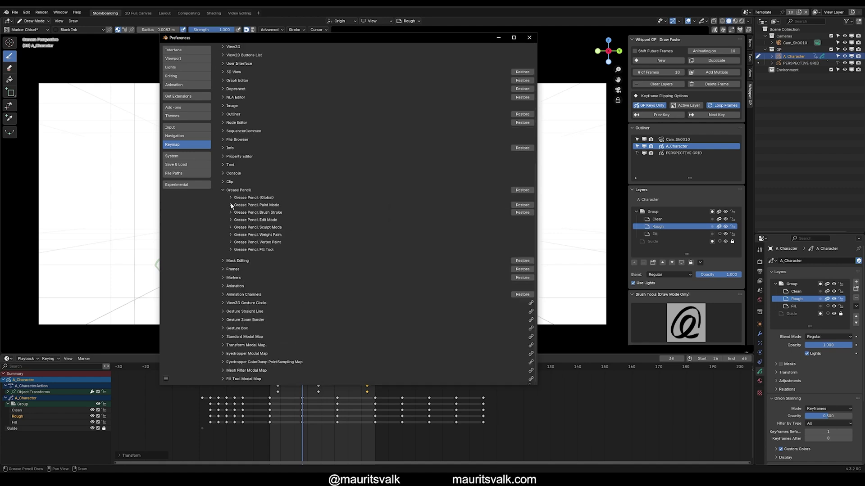
click(231, 206)
scroll(293, 211, down, 3)
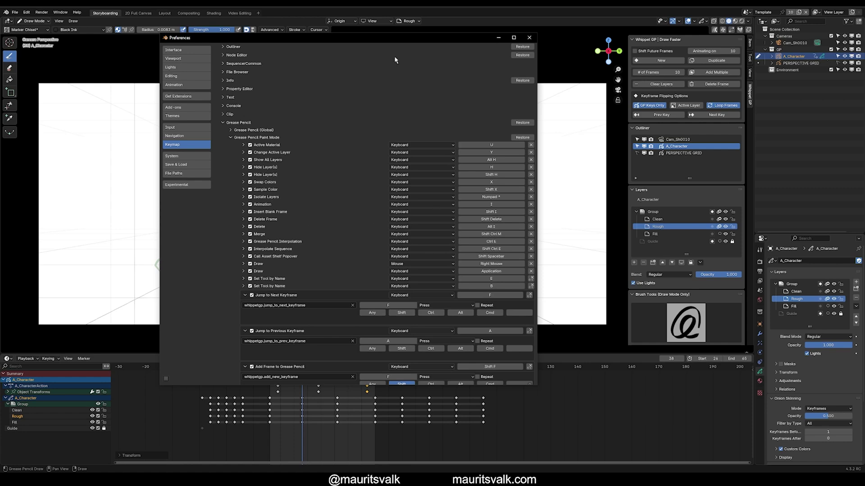
Step: Shift the Preferences window aside to reveal the canvas while reviewing the Whippet bindings
drag(397, 37, 329, 48)
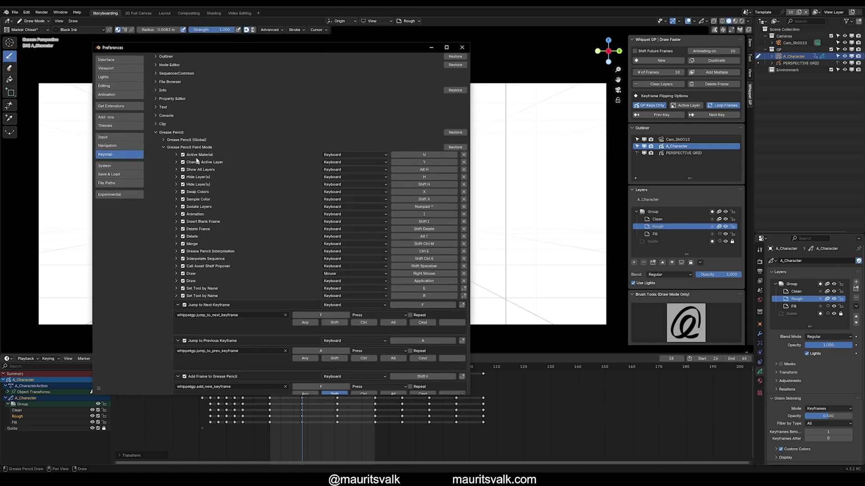
drag(260, 49, 204, 53)
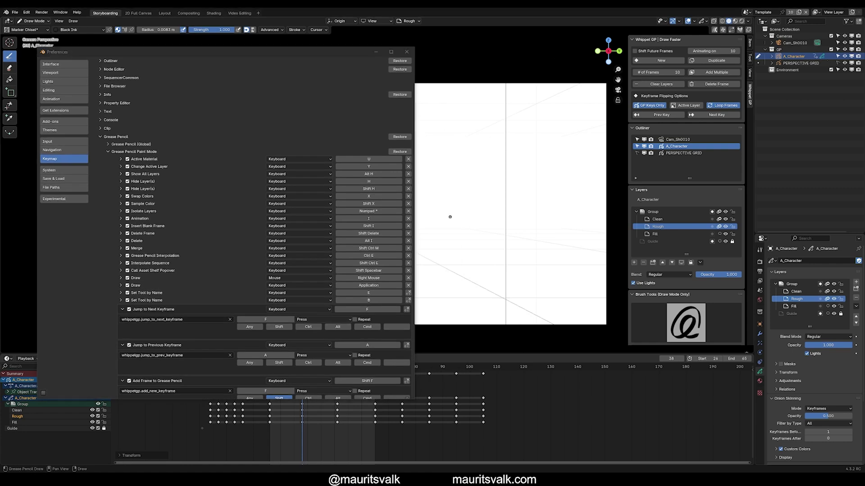
drag(238, 53, 272, 48)
scroll(236, 242, down, 3)
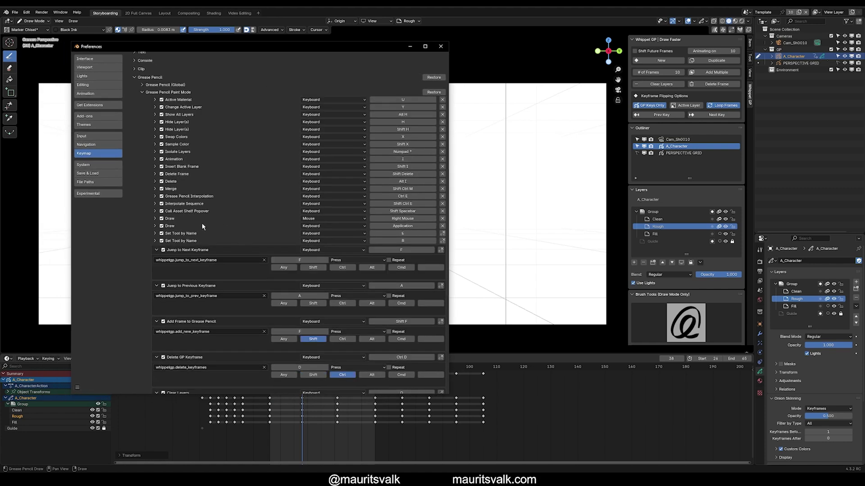
scroll(167, 279, down, 8)
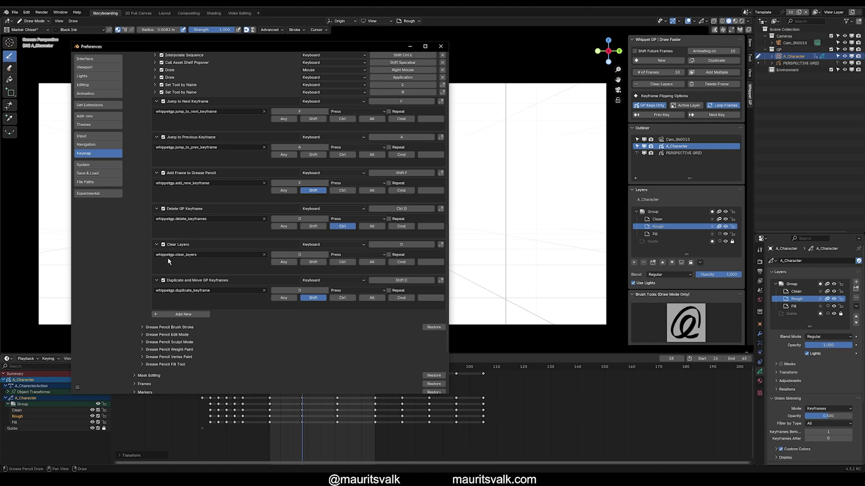
scroll(170, 297, up, 8)
scroll(177, 274, down, 8)
click(161, 314)
click(156, 276)
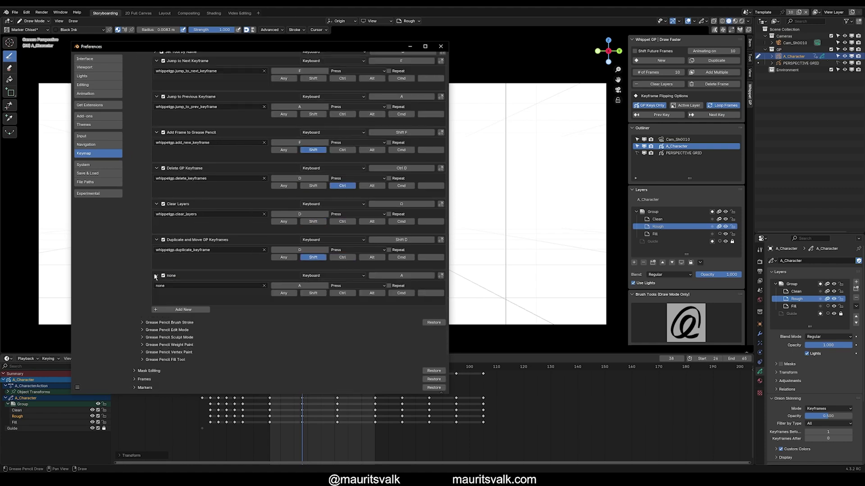
scroll(169, 275, down, 2)
double_click(167, 244)
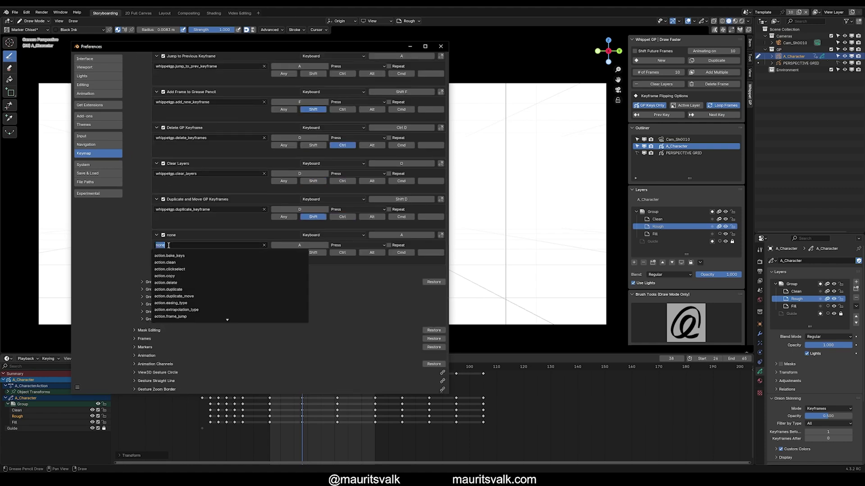
text(whippet)
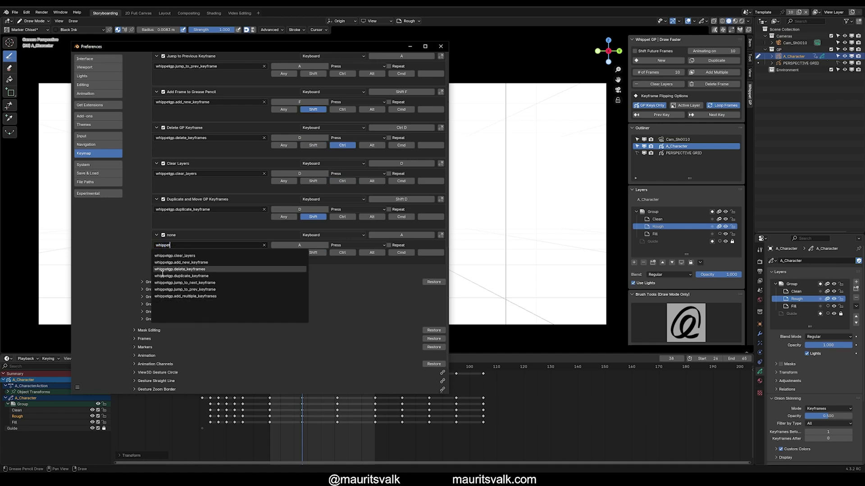
click(200, 263)
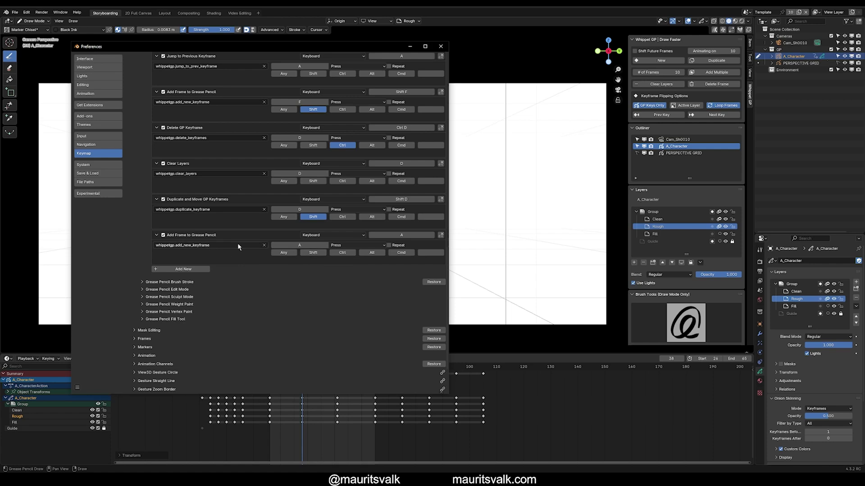
scroll(255, 256, up, 1)
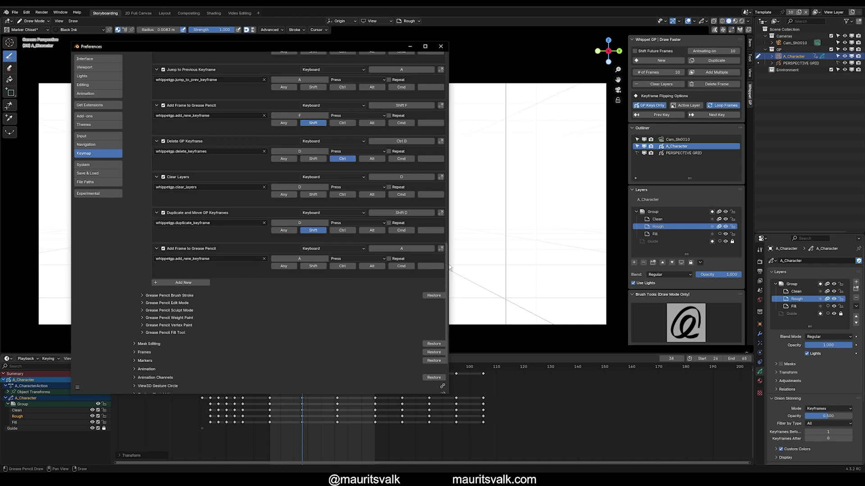
drag(449, 268, 501, 263)
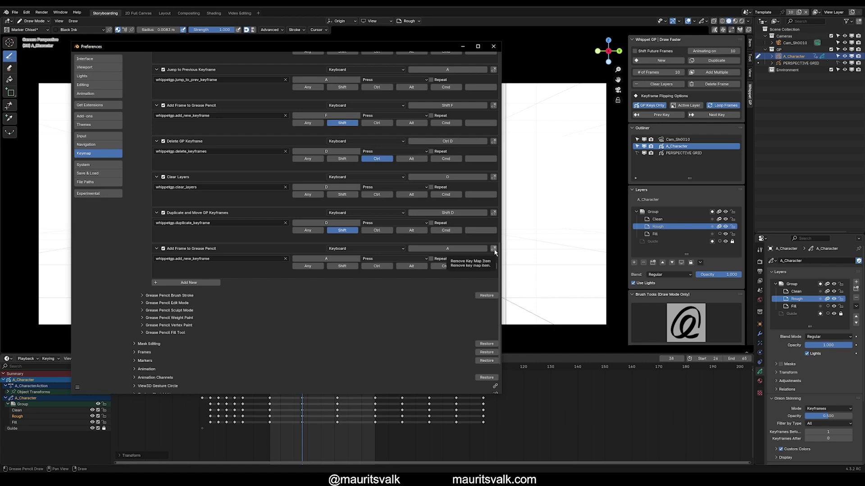
click(494, 249)
scroll(195, 252, up, 6)
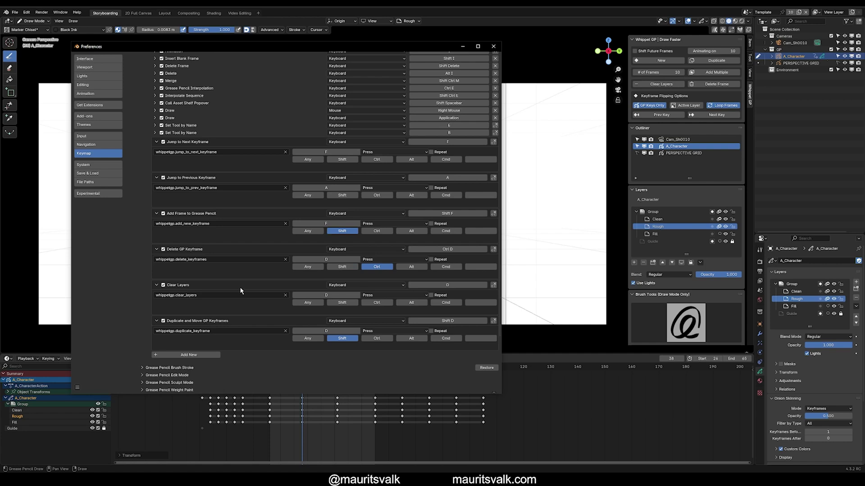
scroll(240, 291, down, 1)
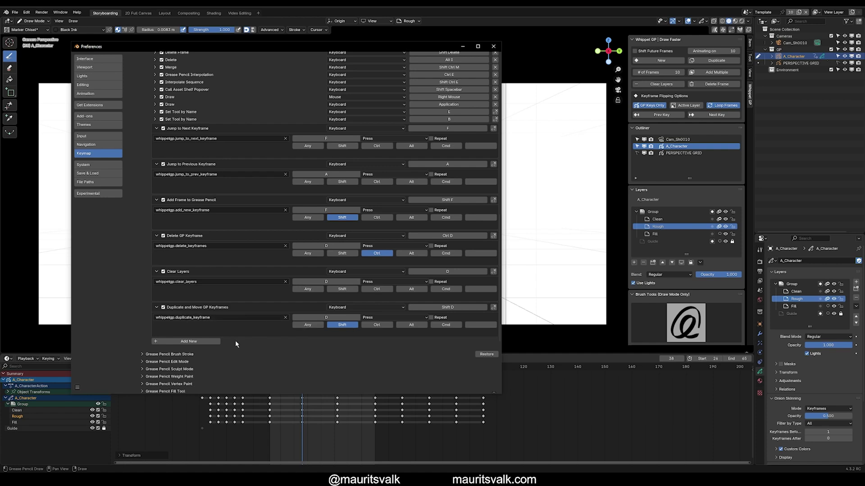
scroll(251, 323, up, 1)
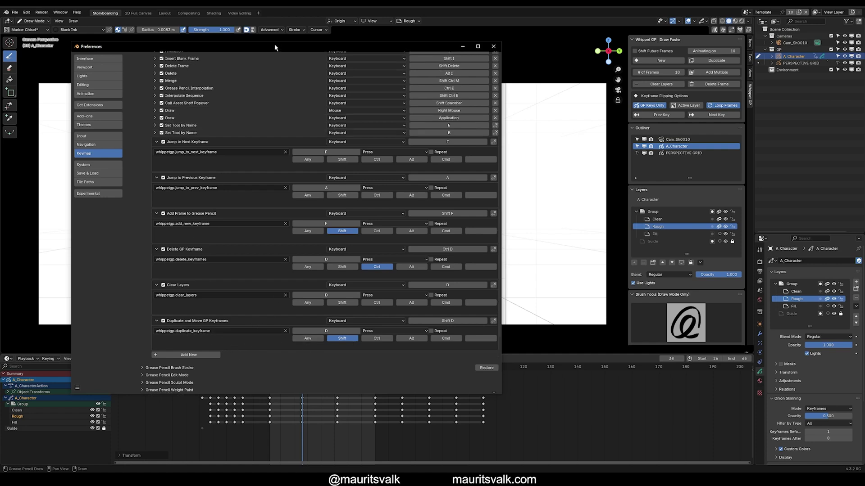
Step: Close Preferences and set the scene end frame to 300
drag(274, 44, 223, 50)
click(412, 54)
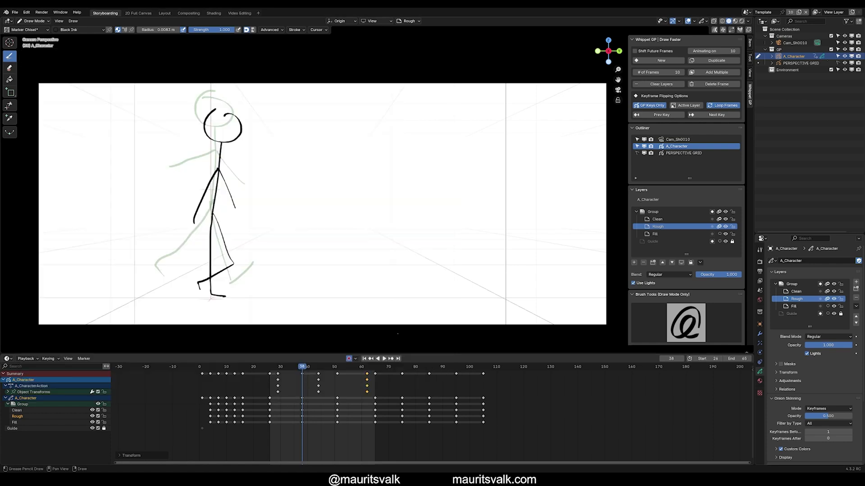
click(736, 358)
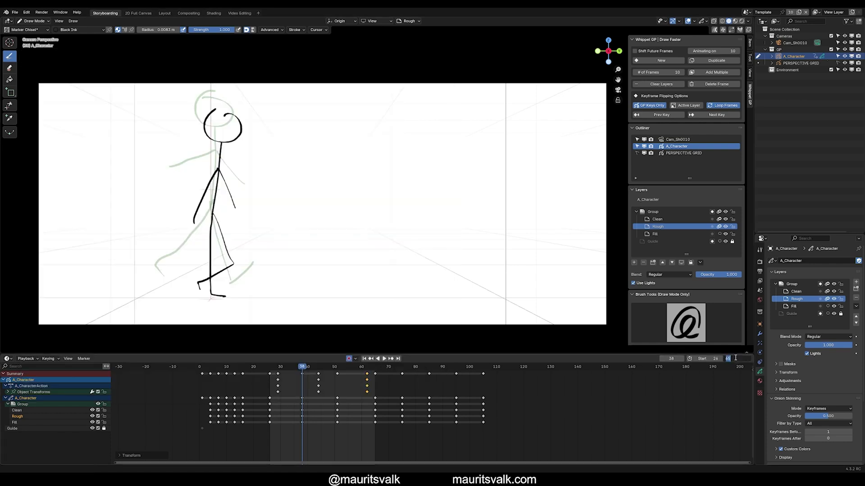
text(300)
key(Return)
Step: At frame 105 in Object Mode, zero the character's Y and Z location and keyframe it
click(484, 367)
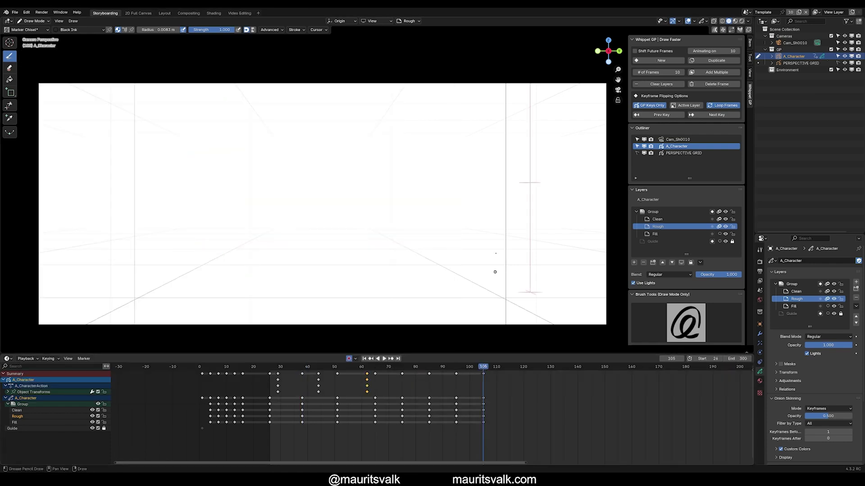
key(ctrl+Tab)
click(409, 187)
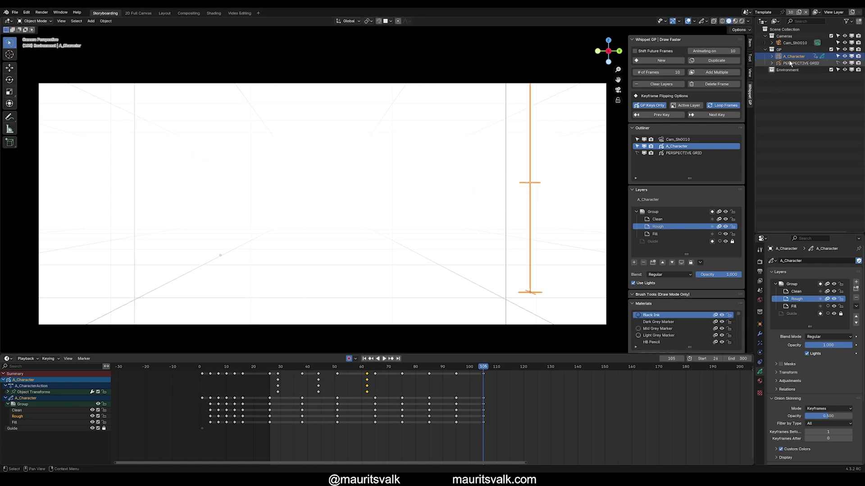
click(749, 44)
drag(675, 63, 676, 69)
text(0)
key(Return)
Step: Back in Draw Mode, scribble a rough figure, add blank keys through 155, draw a looping stroke
key(ctrl+Tab)
click(323, 80)
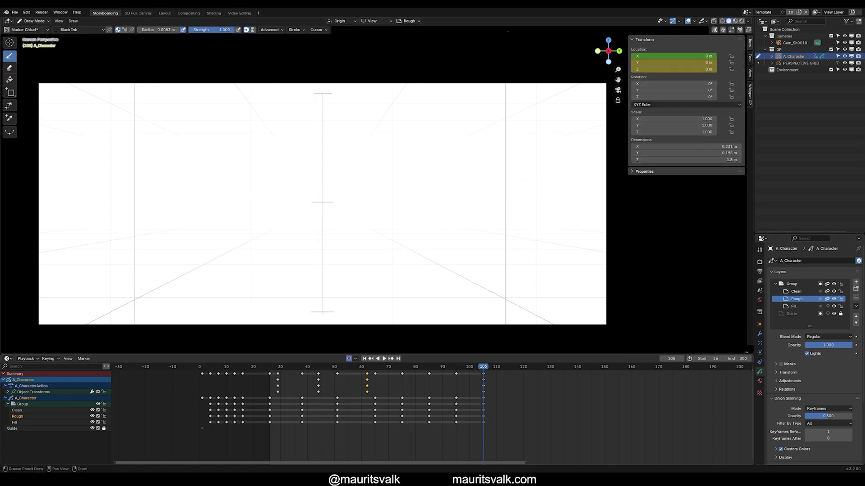
click(749, 95)
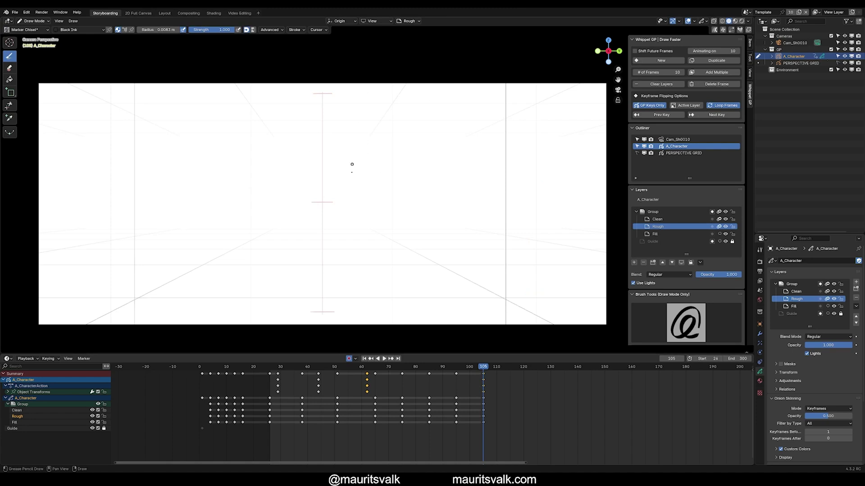
mouse_move(324, 133)
mouse_down()
mouse_move(321, 156)
mouse_move(333, 152)
mouse_move(276, 188)
mouse_move(324, 180)
mouse_up()
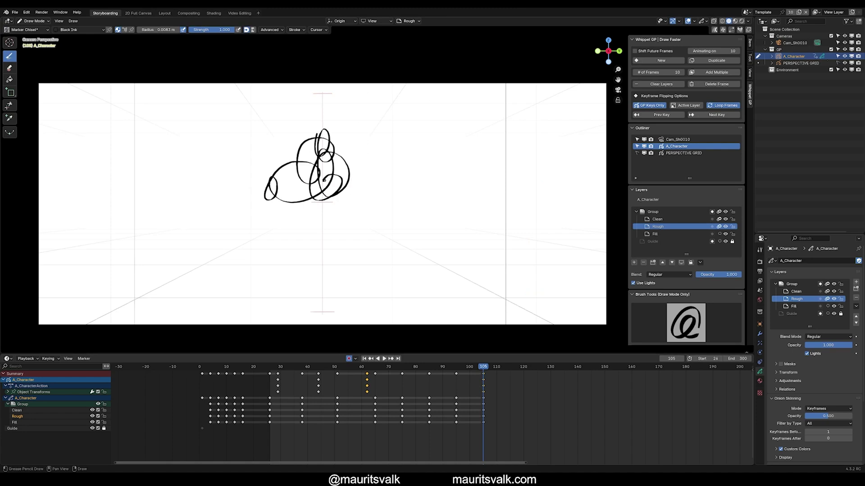
key(shift+Right)
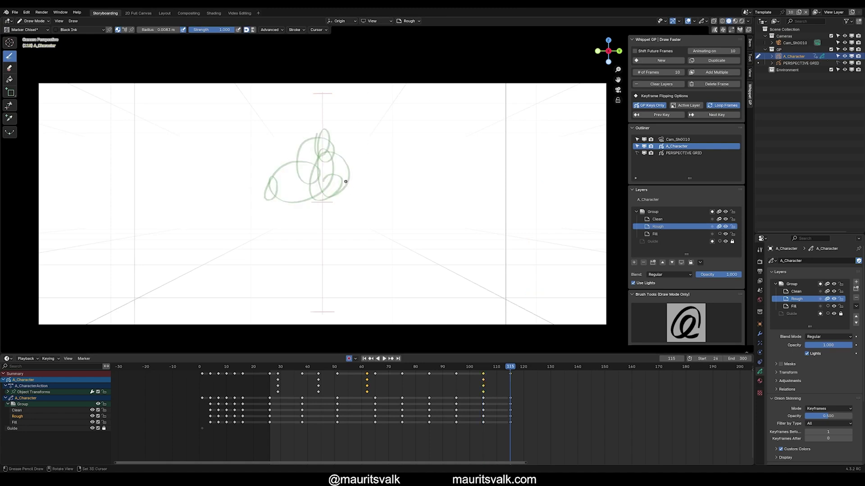
key(shift+Right)
key(shift+Right)
key(shift+Right)
key(shift+Right)
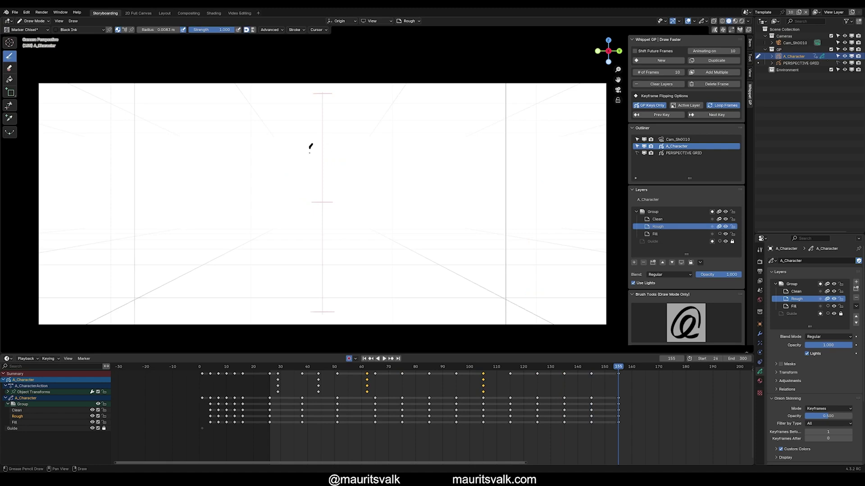
mouse_move(309, 153)
mouse_down()
mouse_move(302, 204)
mouse_move(247, 168)
mouse_move(364, 202)
mouse_up()
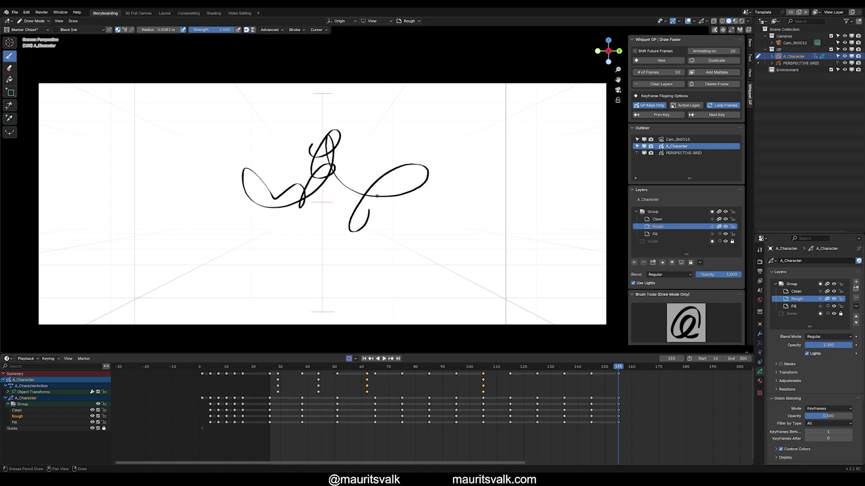
Step: Add a key at frame 165, flip against 155, and draw loops in the upper right
key(shift+Right)
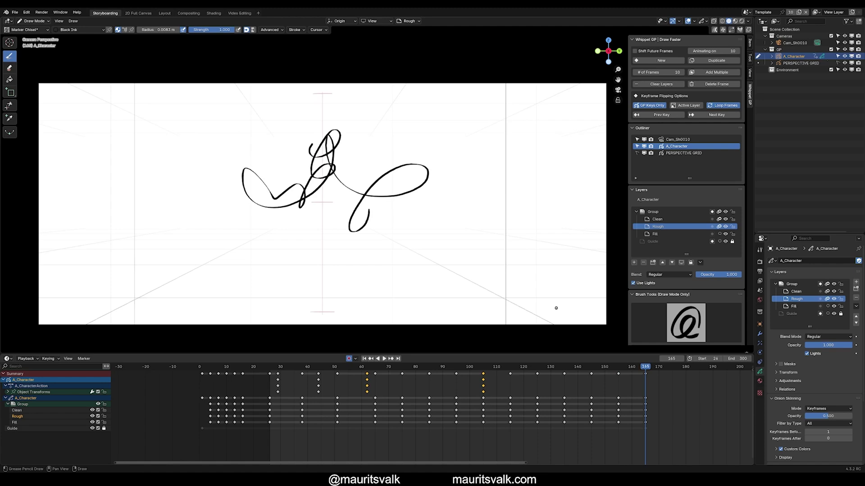
key(shift+Left)
key(shift+Right)
key(shift+Left)
key(shift+Right)
drag(391, 113, 391, 139)
drag(401, 111, 408, 150)
Step: Add keys at 175, 185, 195, 205 and 215, drawing a loop scribble on each
key(shift+Right)
mouse_move(466, 194)
mouse_down()
mouse_move(422, 258)
mouse_move(428, 246)
mouse_up()
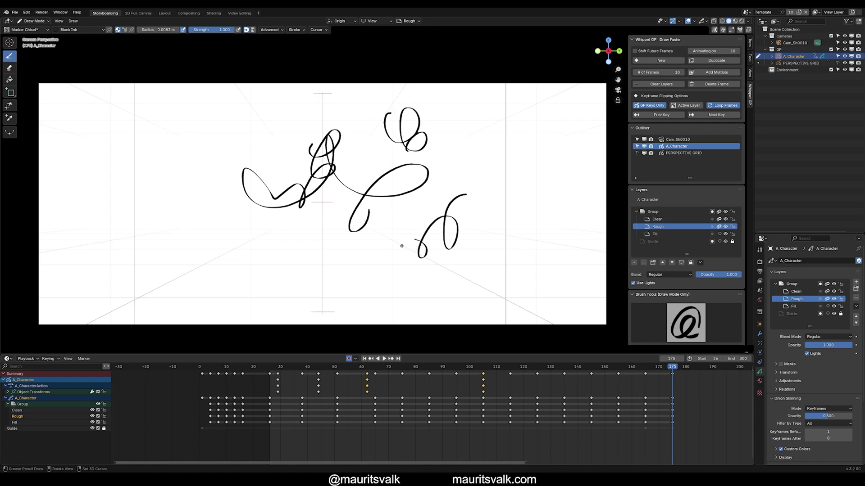
key(shift+Right)
mouse_move(365, 265)
mouse_down()
mouse_move(351, 282)
mouse_move(306, 269)
mouse_up()
key(shift+Right)
mouse_move(263, 245)
mouse_down()
mouse_move(255, 259)
mouse_move(230, 244)
mouse_up()
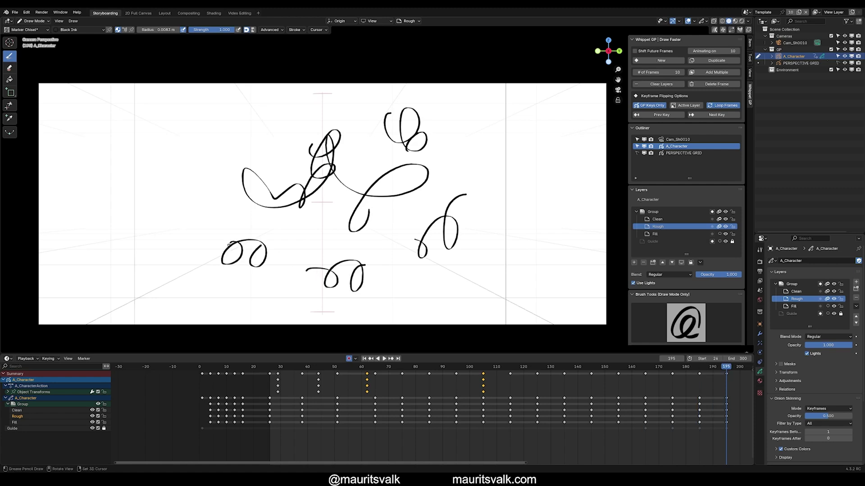
key(shift+Right)
drag(204, 182, 222, 198)
key(shift+Right)
mouse_move(268, 118)
mouse_down()
mouse_move(265, 135)
mouse_move(273, 115)
mouse_up()
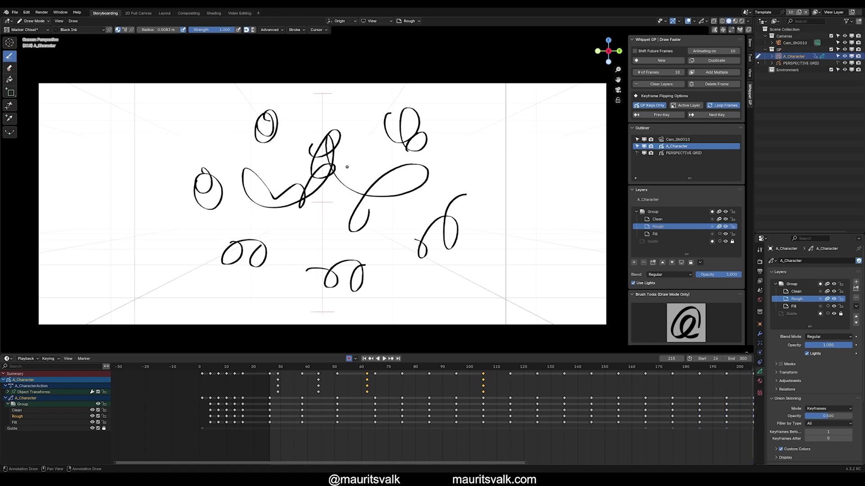
Step: Flip between the latest keyframes to compare, ending at 215 with the timeline zoomed to fit
key(shift+Left)
key(shift+Left)
key(shift+Left)
key(shift+Left)
key(shift+Left)
key(shift+Left)
key(shift+Right)
key(shift+Right)
key(shift+Right)
key(shift+Right)
key(shift+Right)
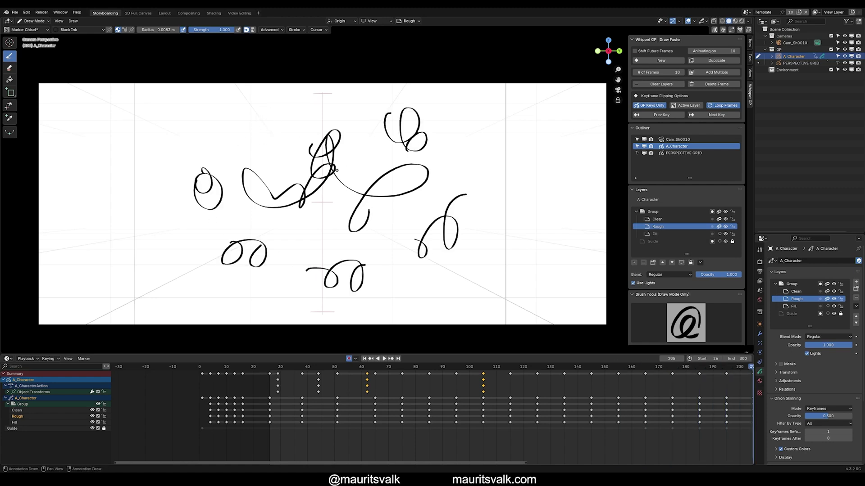
key(shift+Right)
key(shift+Left)
key(shift+Left)
key(shift+Left)
key(shift+Left)
key(shift+Left)
key(shift+Right)
key(shift+Right)
key(shift+Right)
key(shift+Right)
key(shift+Right)
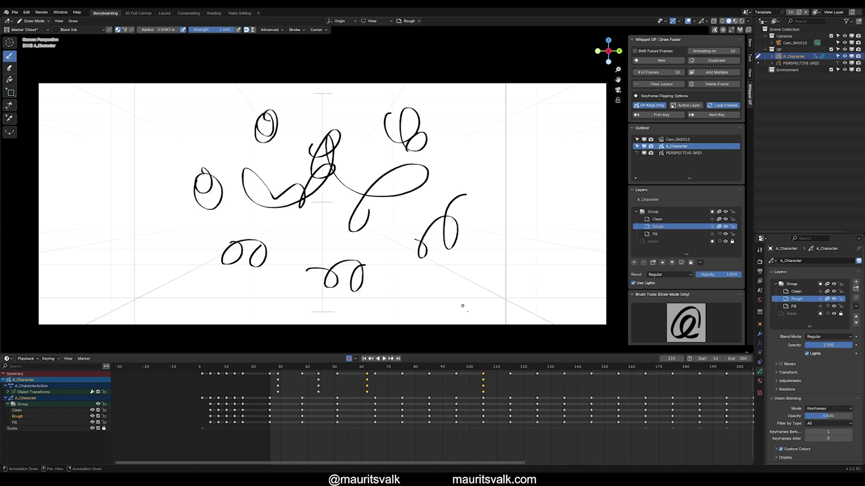
key(Home)
Step: Remove the frame-215 keyframe and clear the strokes on frame 205
key(ctrl+z)
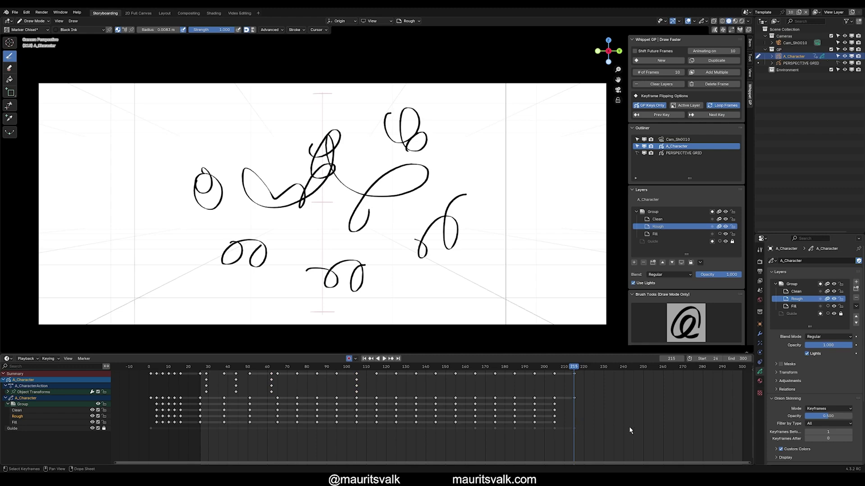
key(Down)
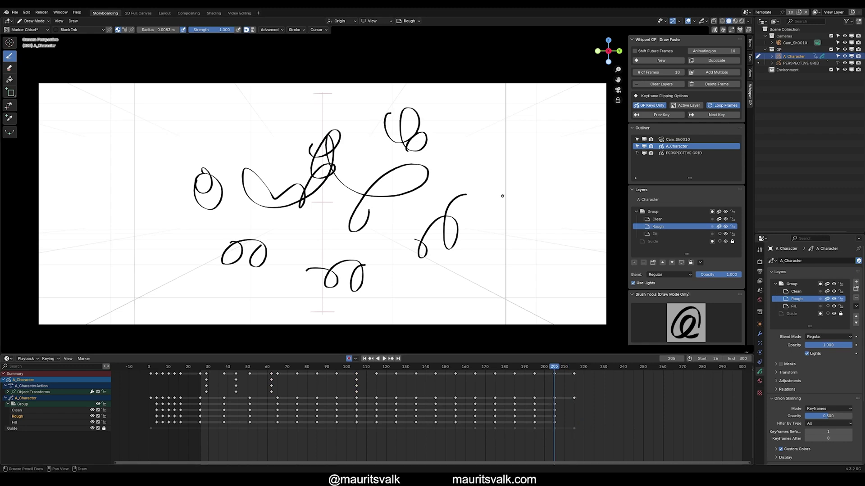
key(Delete)
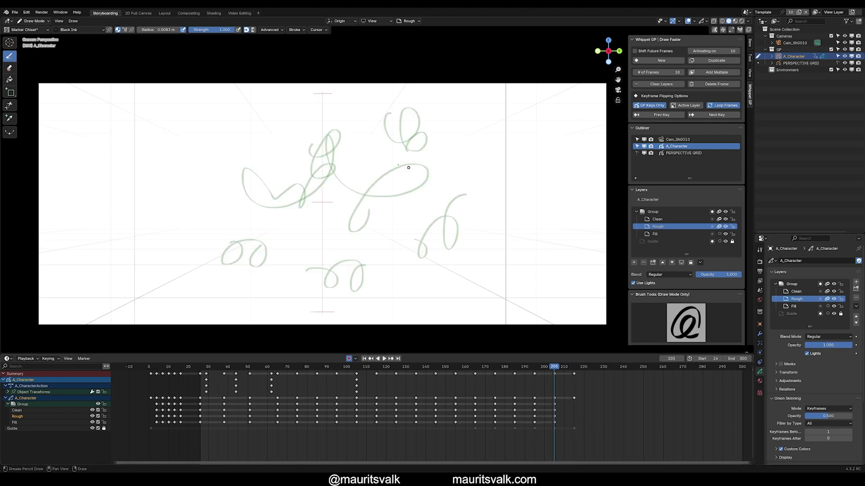
key(x)
click(349, 177)
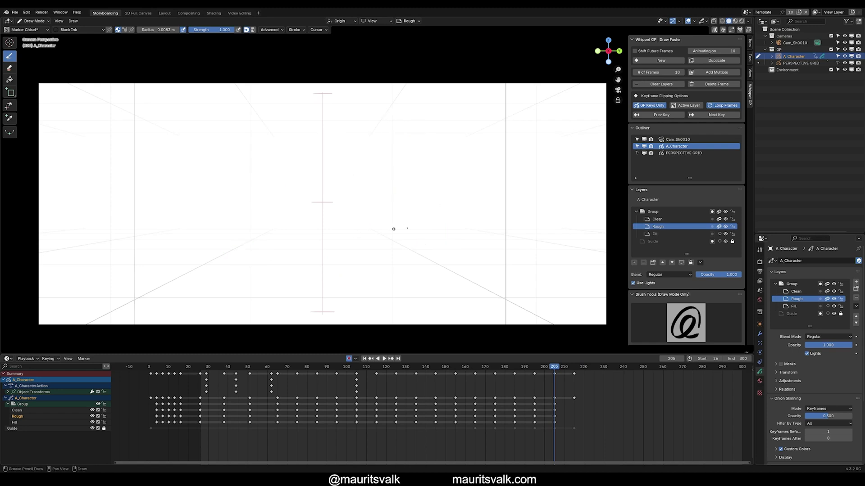
Step: Clear the scribble strokes on the keyframes at 195 and 185
key(Down)
key(Delete)
key(Down)
key(Delete)
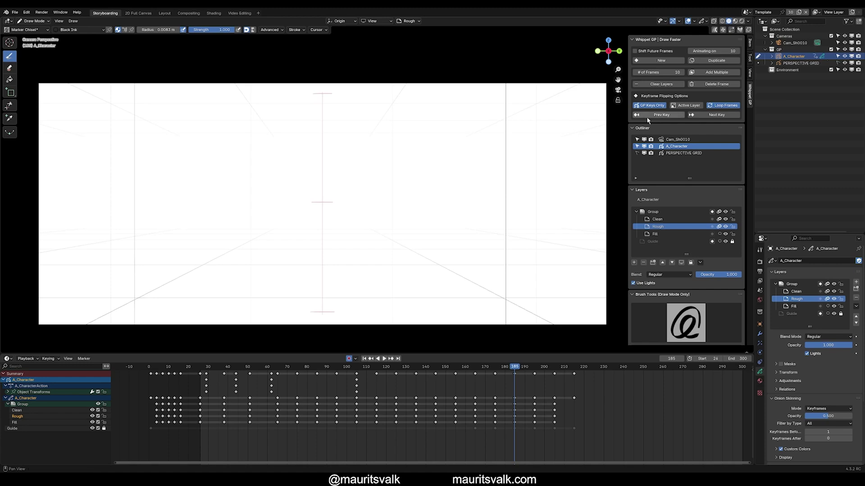
Step: Step back and forth through the keyframes from 175 down toward 115 to review drawings
key(Down)
key(Down)
key(Down)
key(Down)
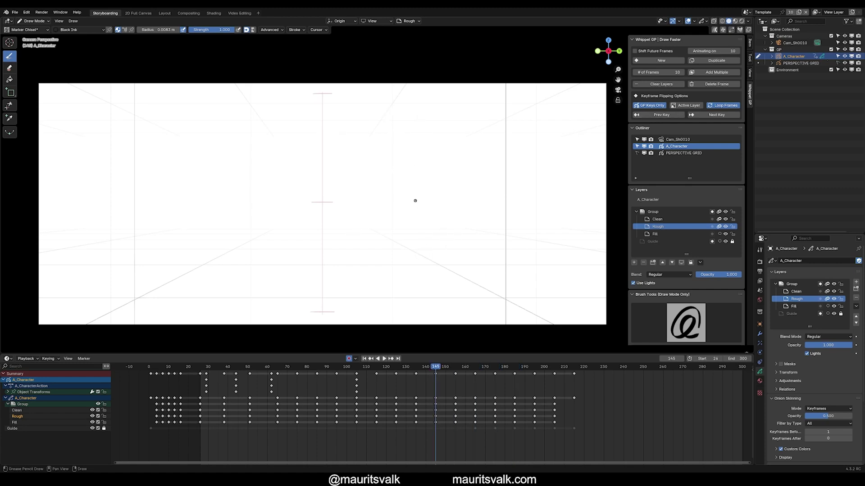
key(Down)
key(Down)
key(Down)
key(Up)
key(Up)
key(Up)
key(Down)
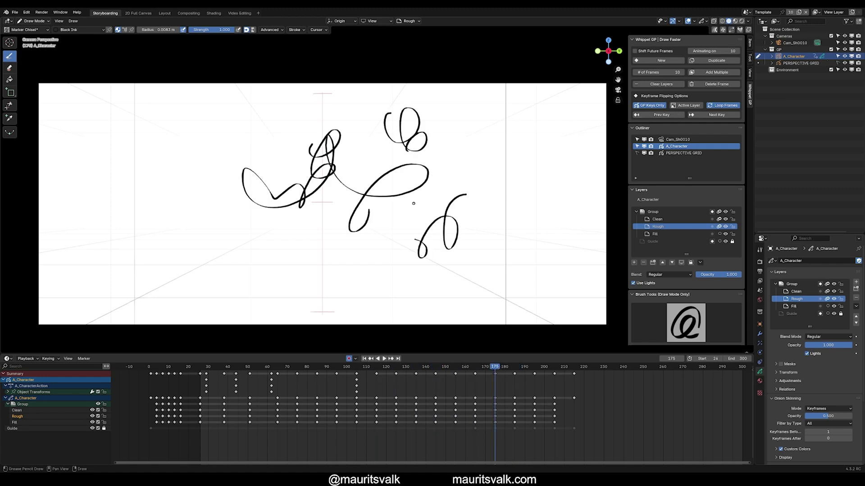
key(Up)
key(shift+Left)
key(Up)
key(Up)
key(Up)
key(Up)
key(Up)
key(Up)
key(Up)
key(Up)
key(Up)
key(Up)
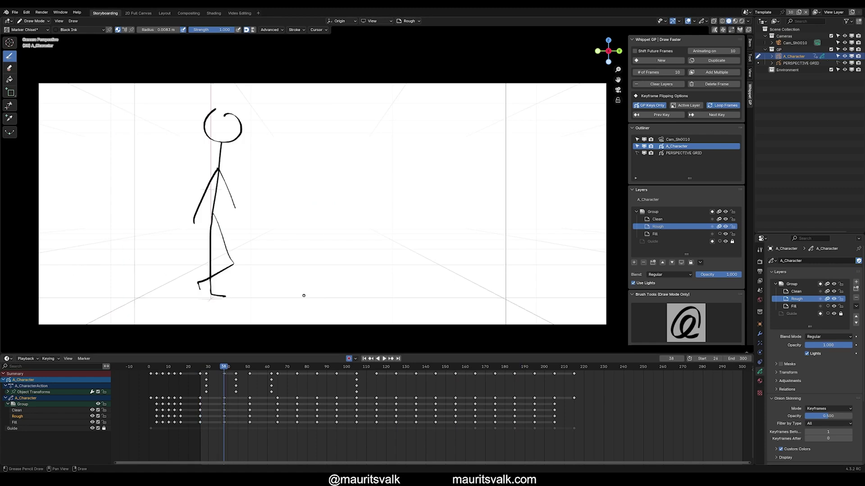
key(Up)
key(Up)
key(Up)
key(Up)
key(Up)
key(Up)
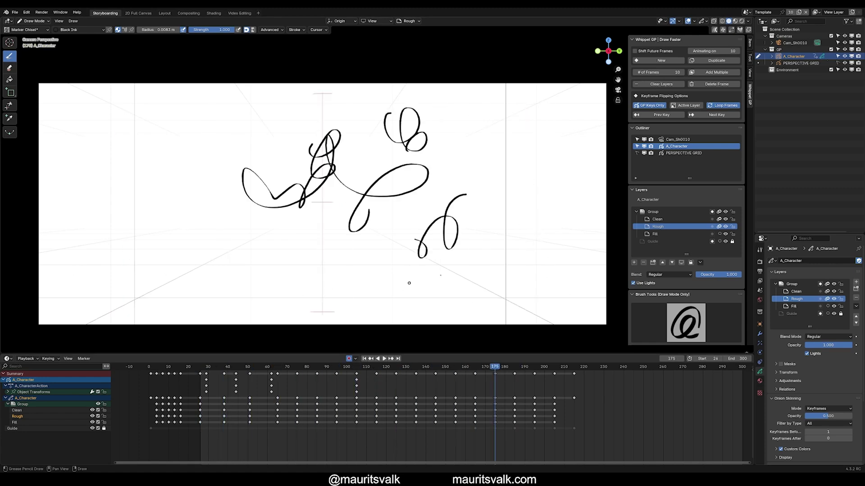
Step: Play the walk cycle from the start and stop playback at frame 115
key(shift+Left)
key(space)
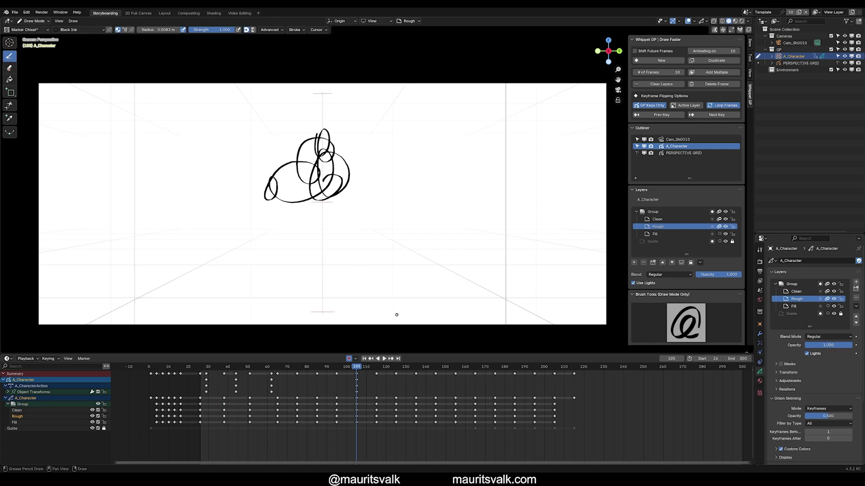
click(376, 370)
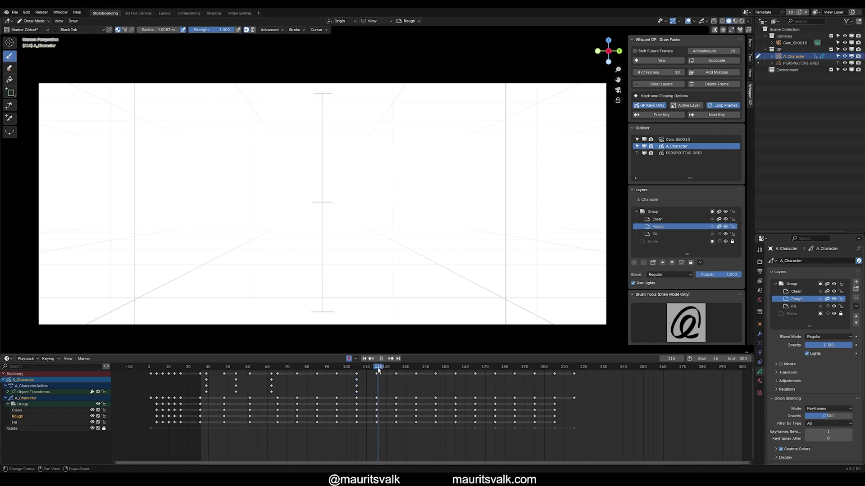
click(381, 359)
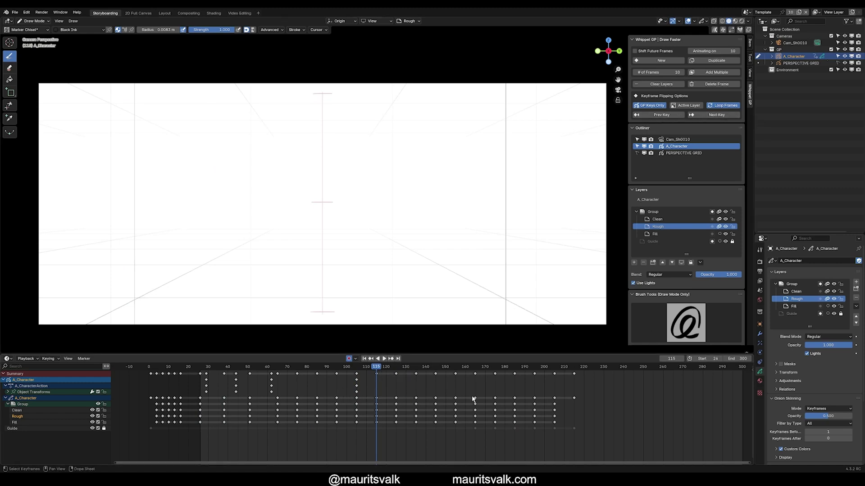
Step: Reopen the Preferences Keymap, collapse Grease Pencil, and expand the Frames category
click(26, 12)
click(41, 108)
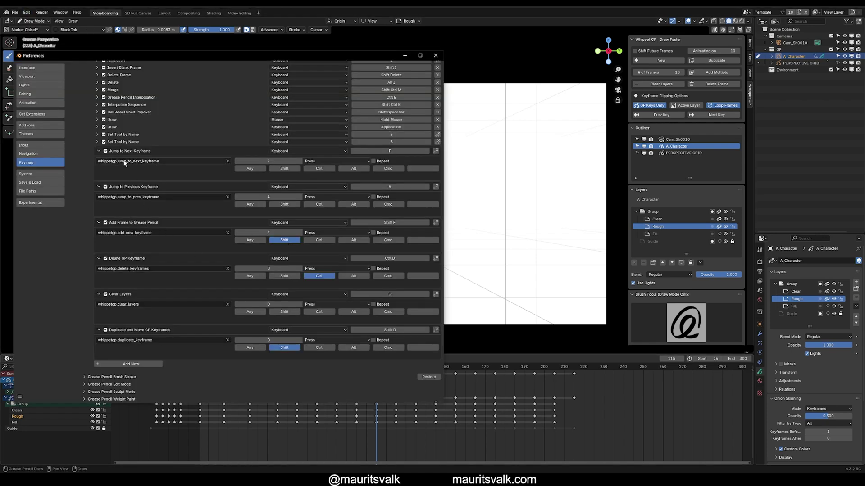
scroll(95, 154, up, 4)
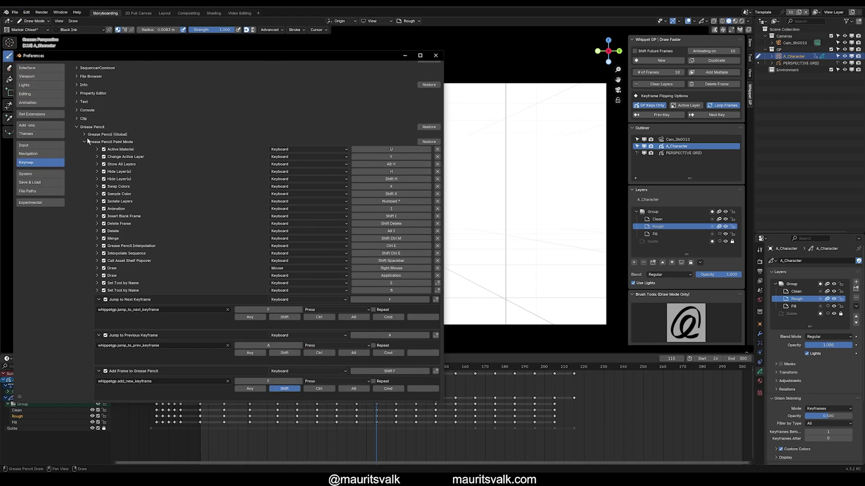
scroll(95, 155, up, 10)
click(77, 205)
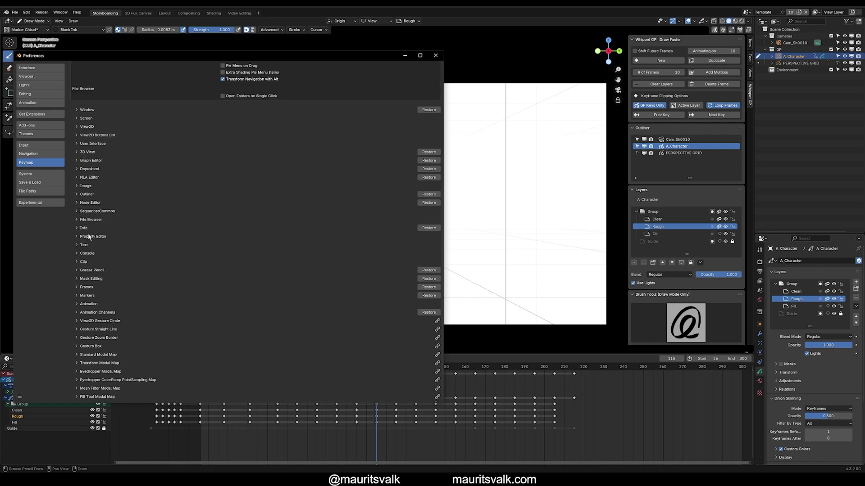
click(76, 288)
scroll(126, 291, down, 4)
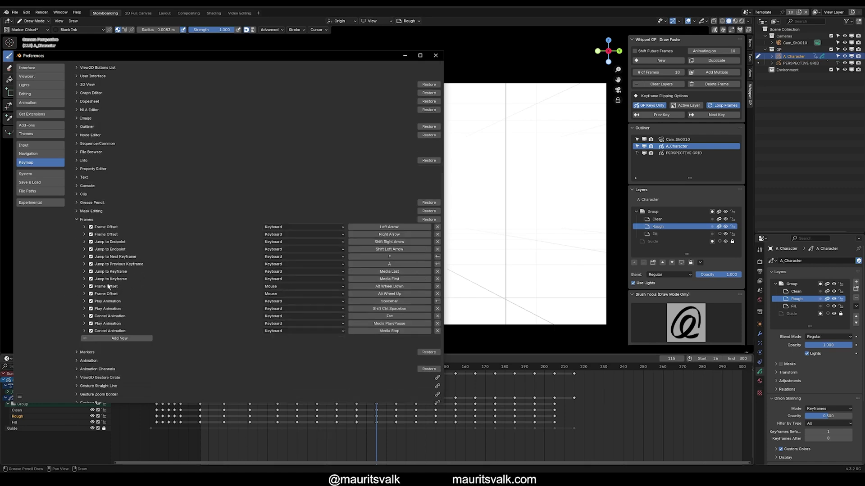
scroll(116, 243, down, 1)
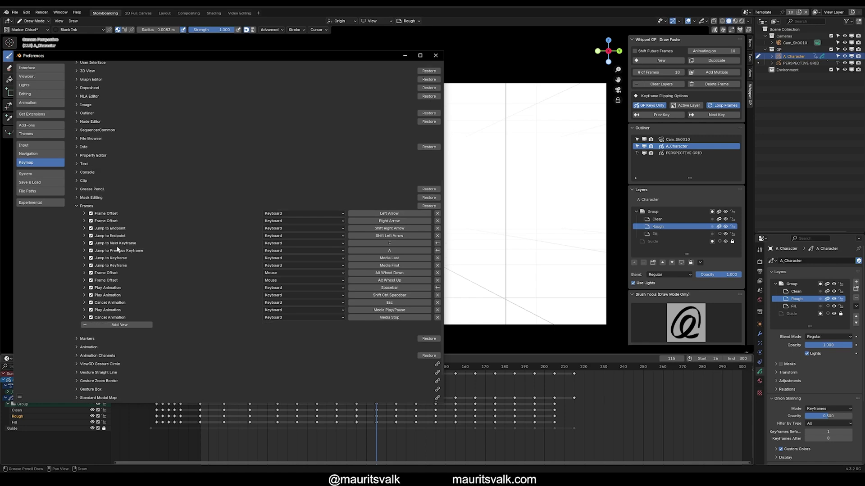
Step: Inspect the Jump to Next, Previous and Jump to Keyframe mappings in Frames
click(84, 251)
click(85, 243)
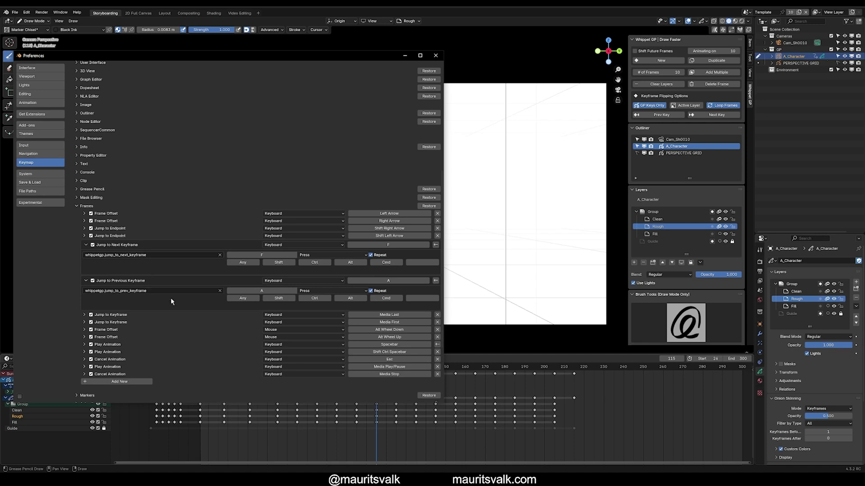
scroll(138, 293, down, 1)
click(86, 311)
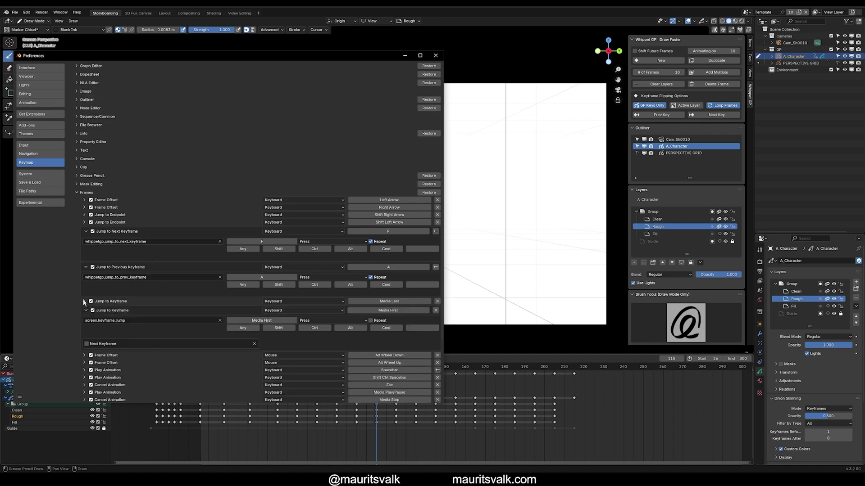
click(84, 301)
scroll(84, 301, down, 3)
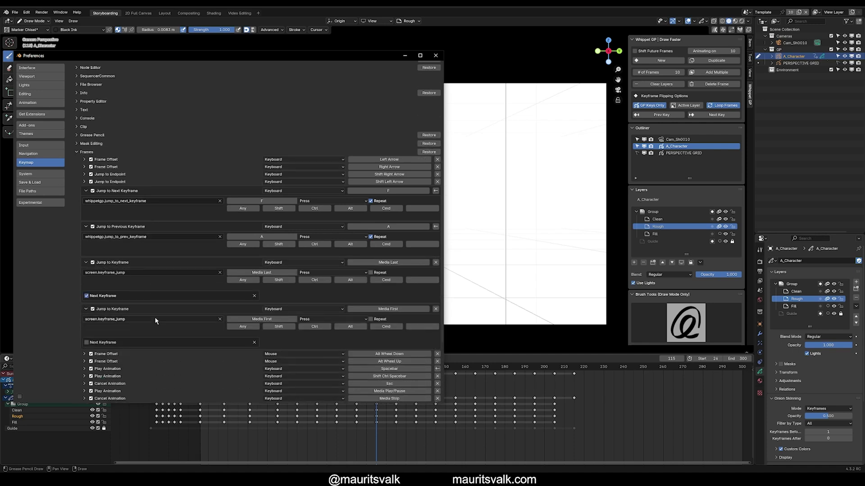
click(86, 309)
click(85, 266)
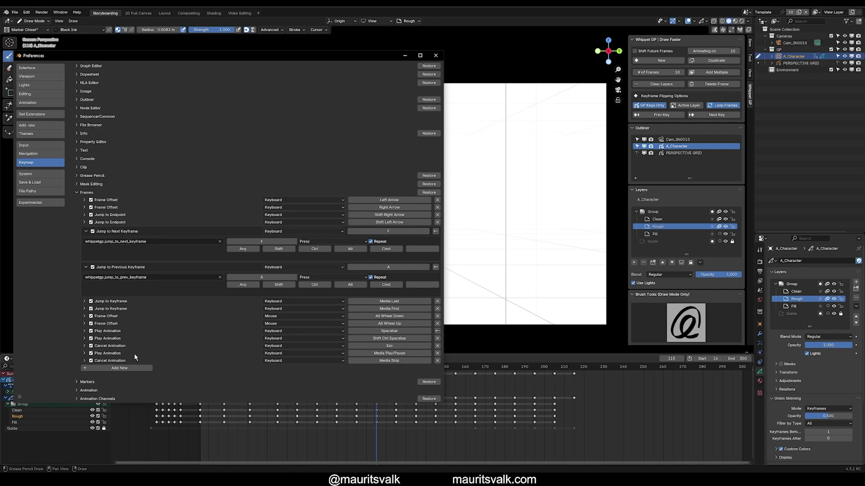
Step: Add a Frames entry set to whippetgp.jump_to_next_keyframe and delete the duplicate entry
click(128, 368)
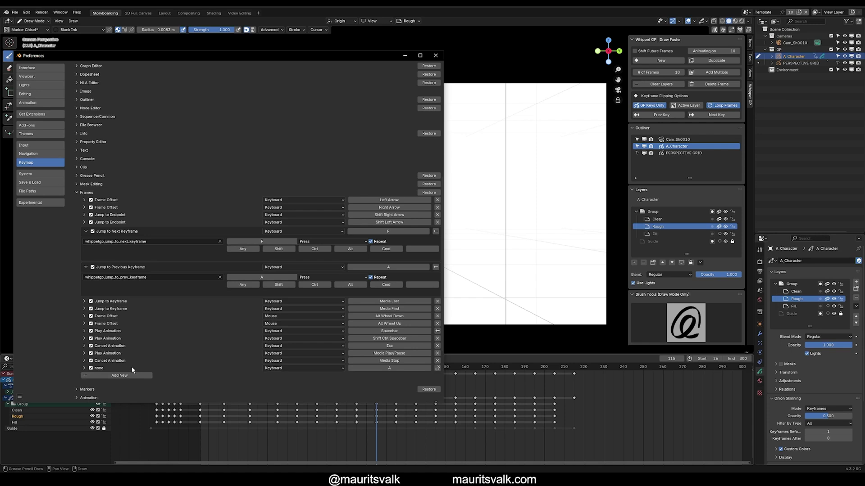
scroll(131, 367, down, 2)
click(104, 338)
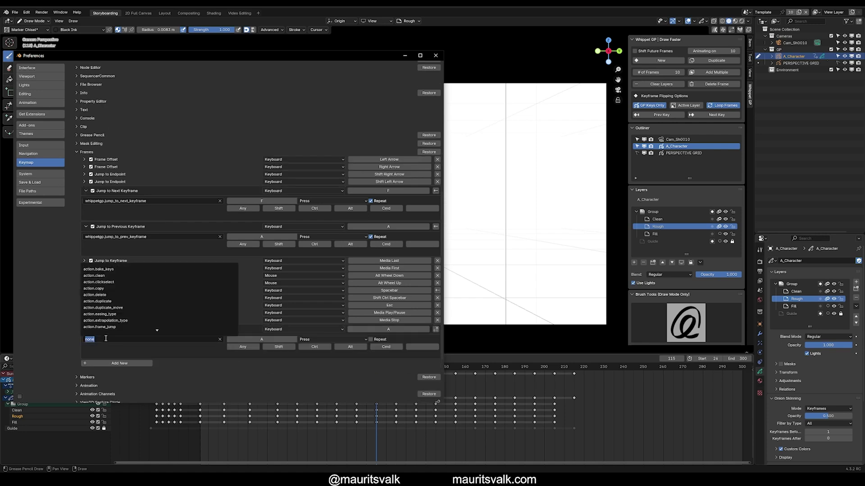
text(whippet)
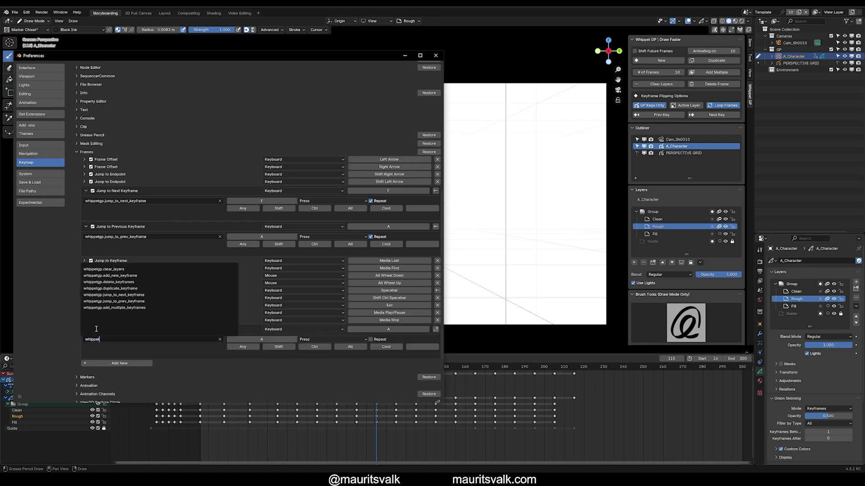
click(122, 295)
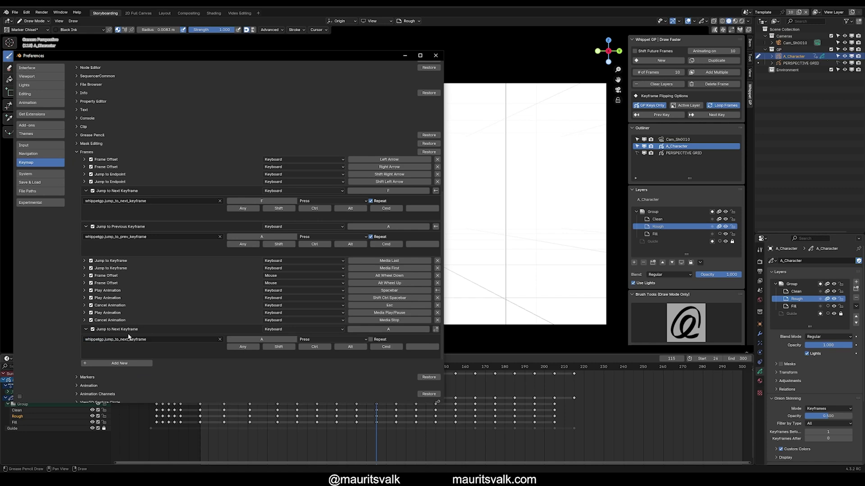
click(436, 329)
scroll(128, 226, up, 2)
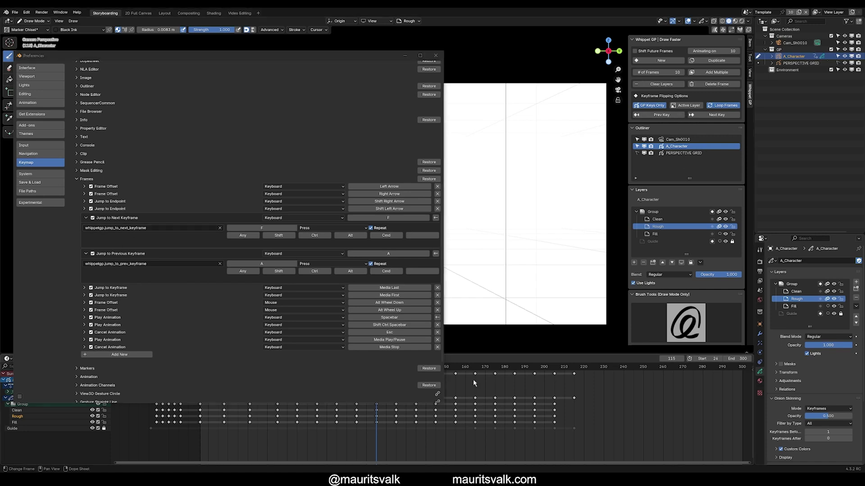
click(450, 401)
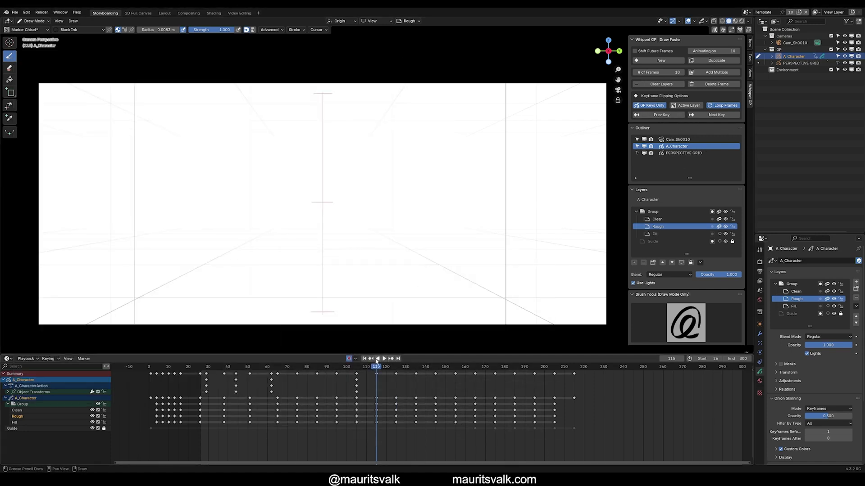
Step: Scrub from frame 115 to 125, then hop between keyframes with Prev/Next Key and arrow keys
mouse_move(466, 410)
mouse_down()
mouse_move(532, 405)
mouse_move(514, 399)
mouse_up()
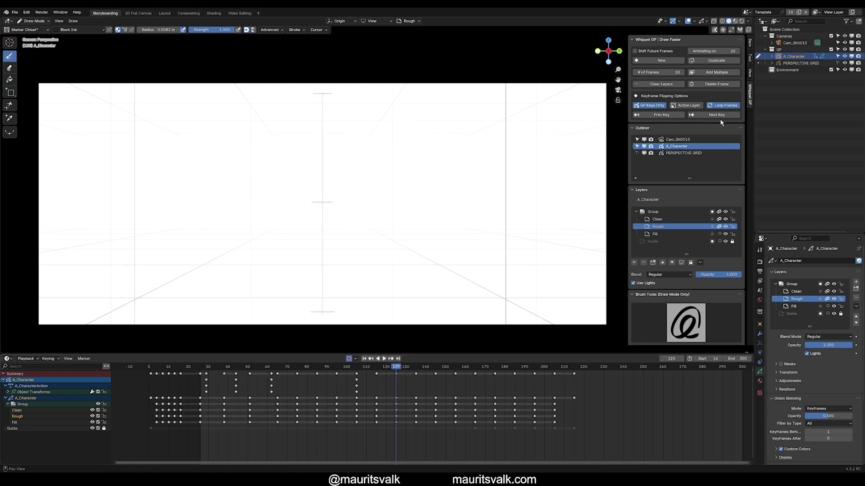
click(391, 359)
click(371, 358)
click(371, 358)
click(370, 358)
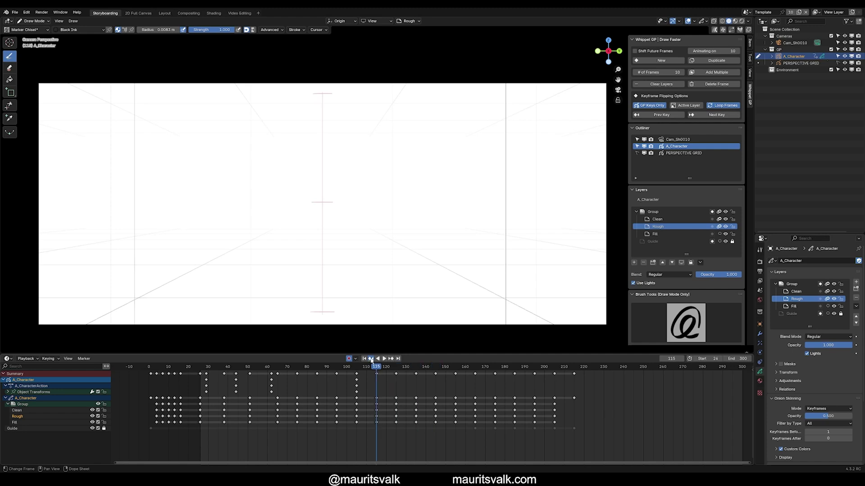
click(371, 358)
click(371, 358)
click(371, 359)
click(370, 359)
click(371, 358)
click(371, 358)
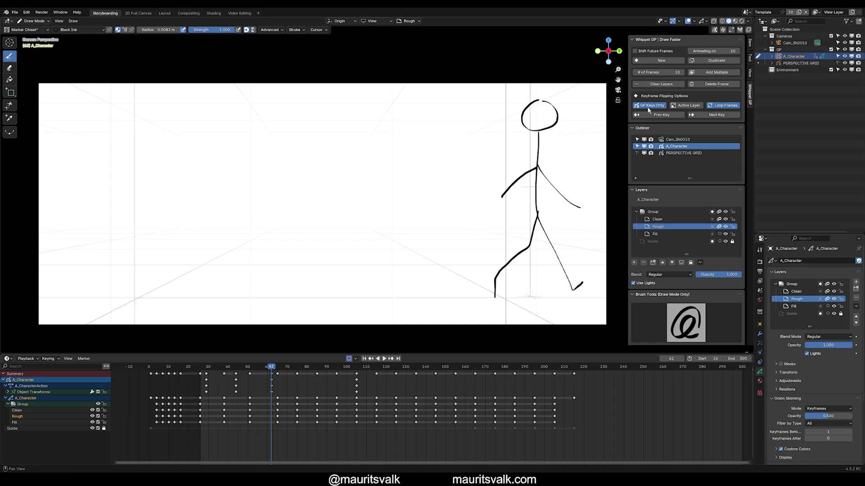
click(390, 358)
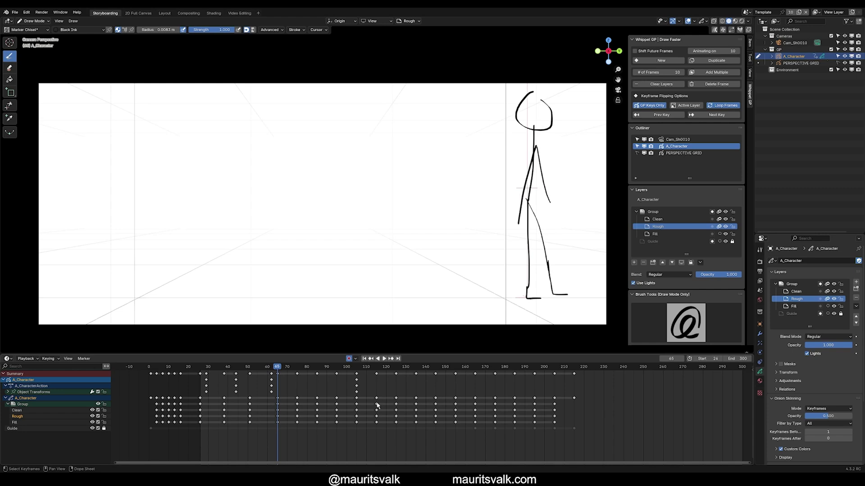
key(Down)
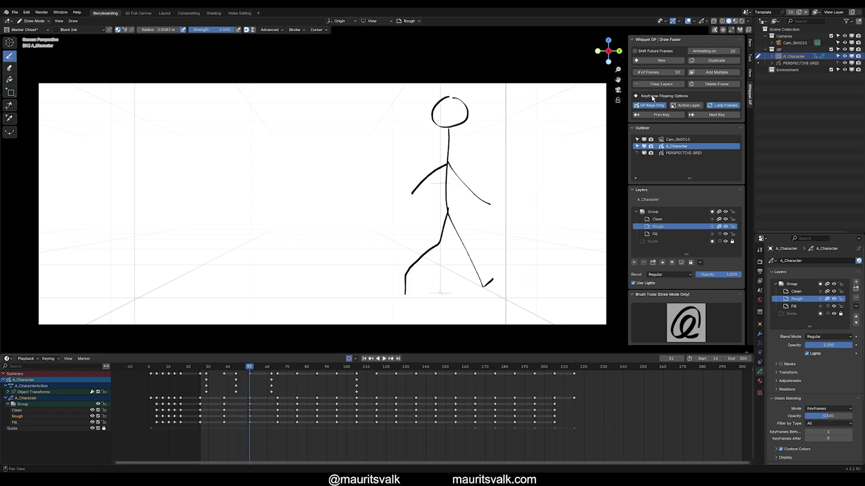
key(Down)
key(Down)
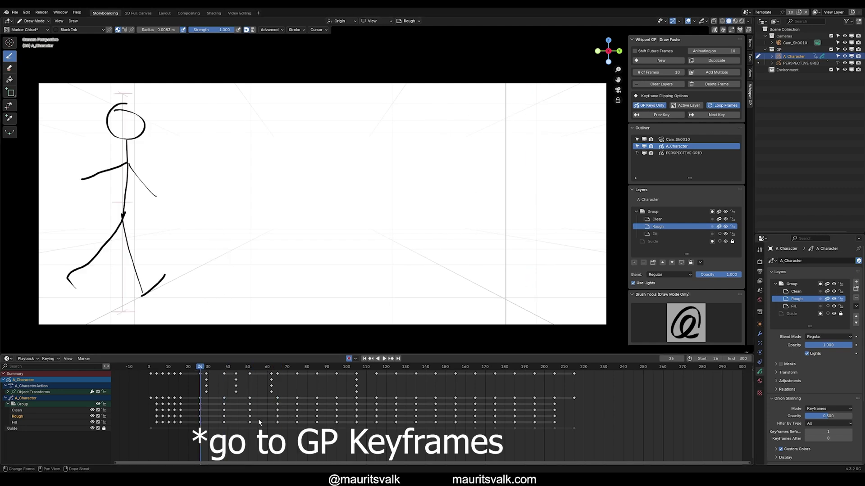
key(Up)
key(Up)
key(Up)
key(Up)
key(Up)
key(Up)
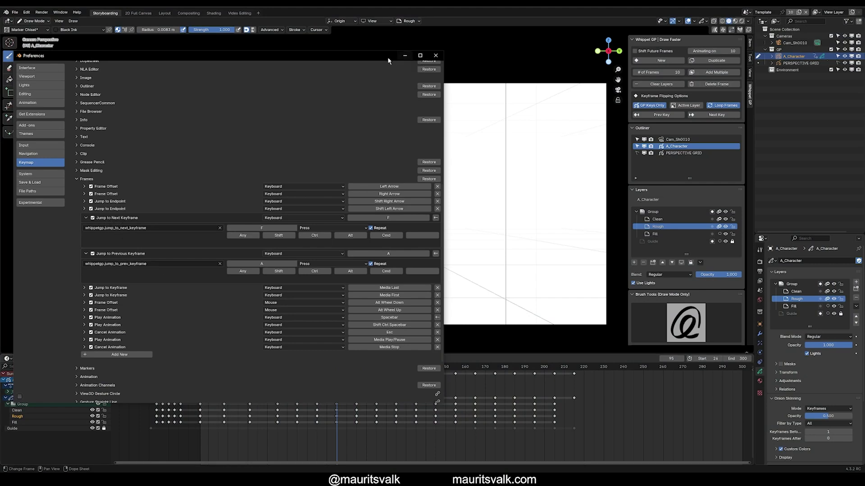
Step: Move the Preferences window aside and close it, showing the frame-155 scribble
drag(376, 53, 510, 54)
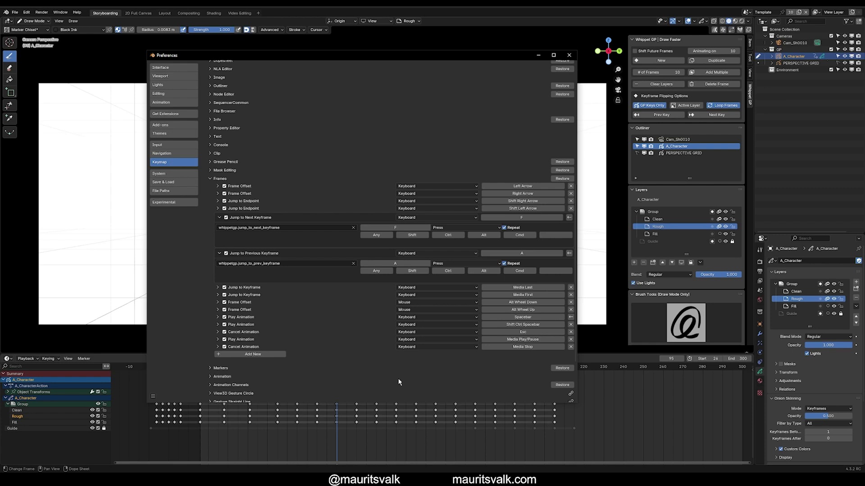
click(569, 55)
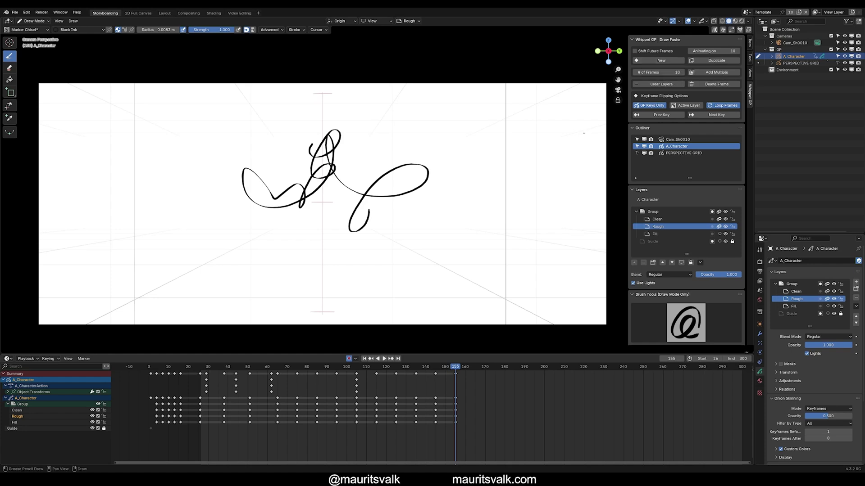
Step: Insert a blank keyframe on all layers at frame 164 and draw a long looping scribble
click(73, 21)
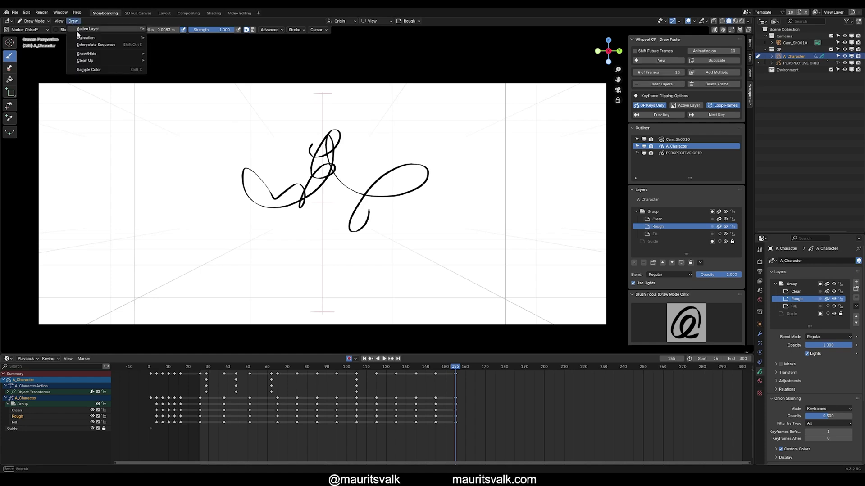
mouse_move(81, 39)
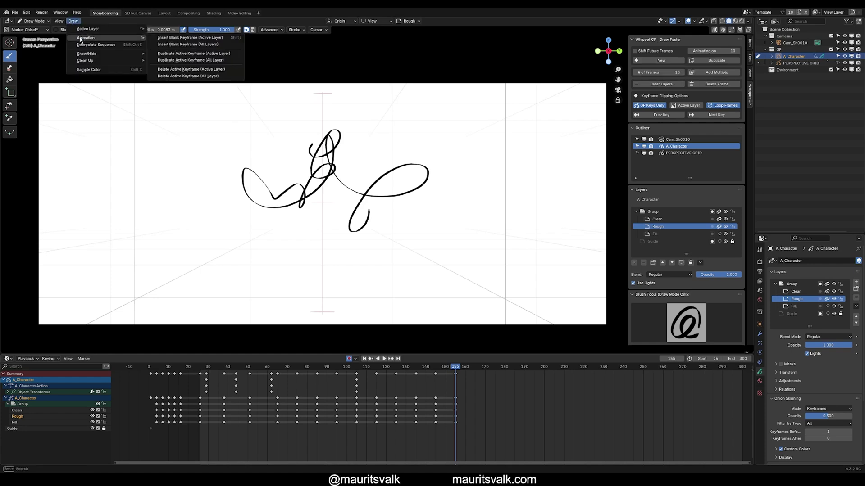
click(192, 45)
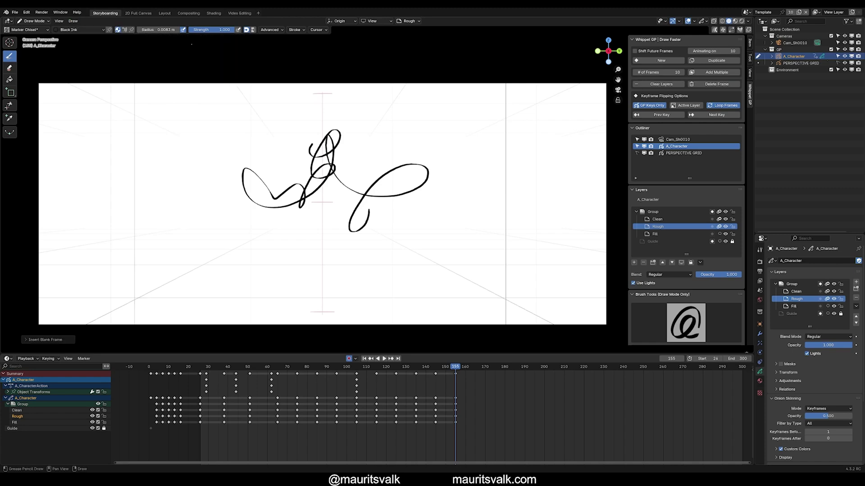
click(472, 366)
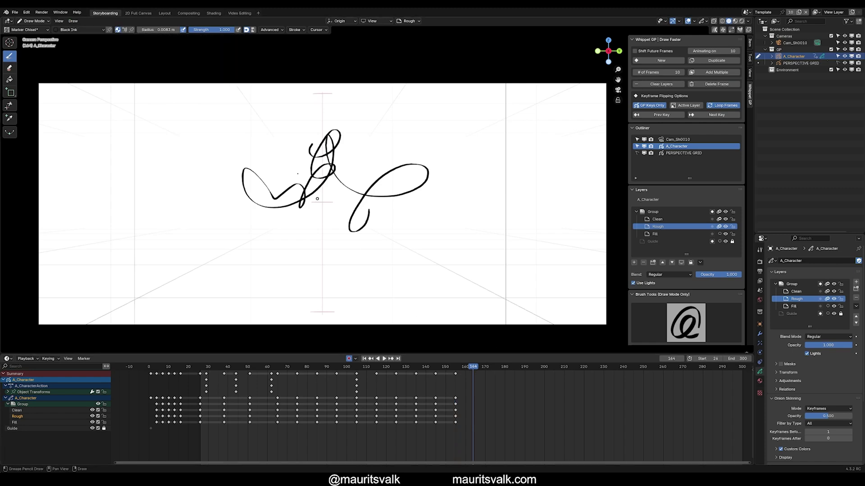
click(73, 21)
mouse_move(99, 39)
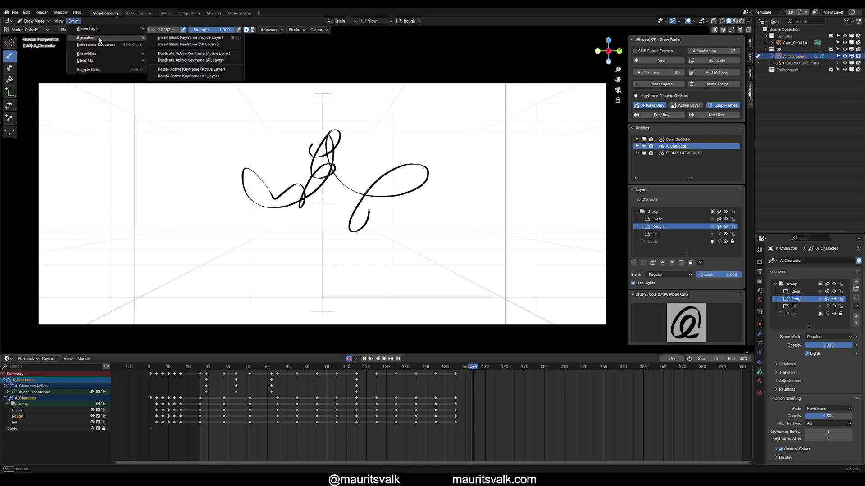
click(182, 45)
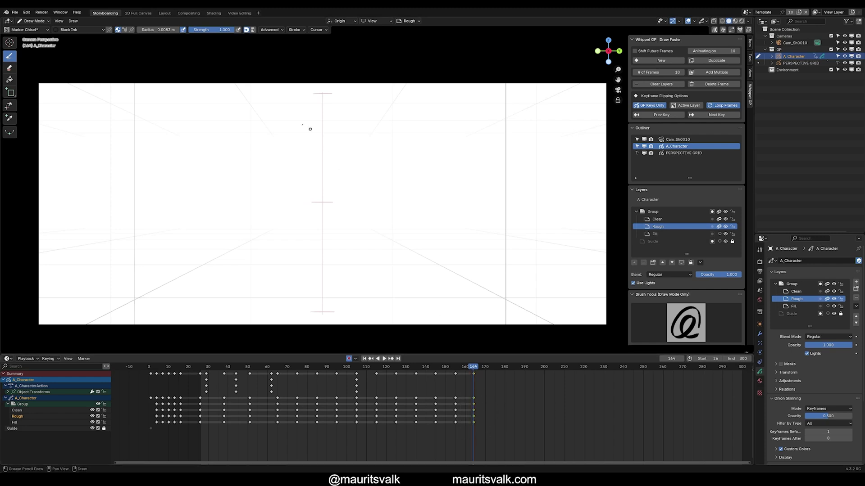
mouse_move(322, 148)
mouse_down()
mouse_move(237, 194)
mouse_move(376, 162)
mouse_move(407, 200)
mouse_up()
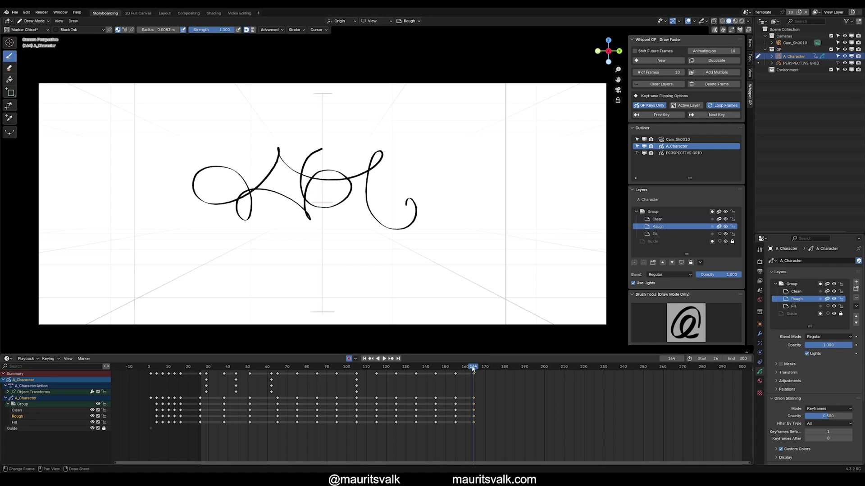
Step: Duplicate the active keyframe across all layers onto frame 170
drag(473, 369, 485, 368)
click(73, 20)
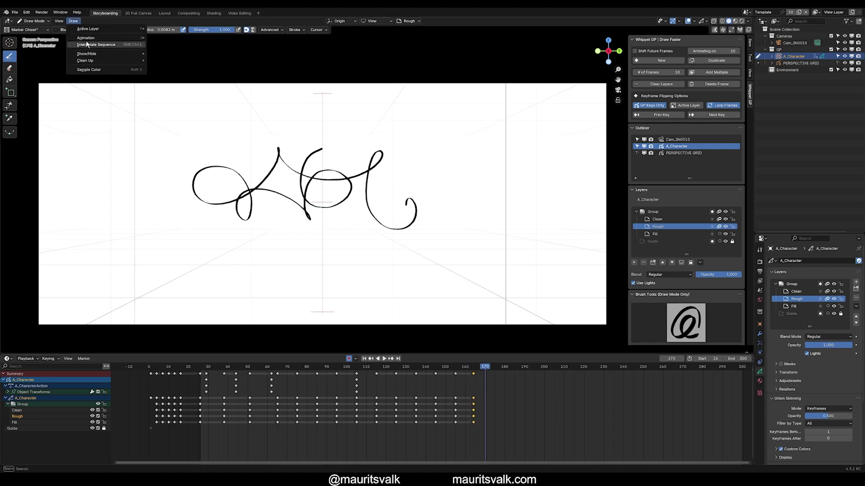
mouse_move(90, 38)
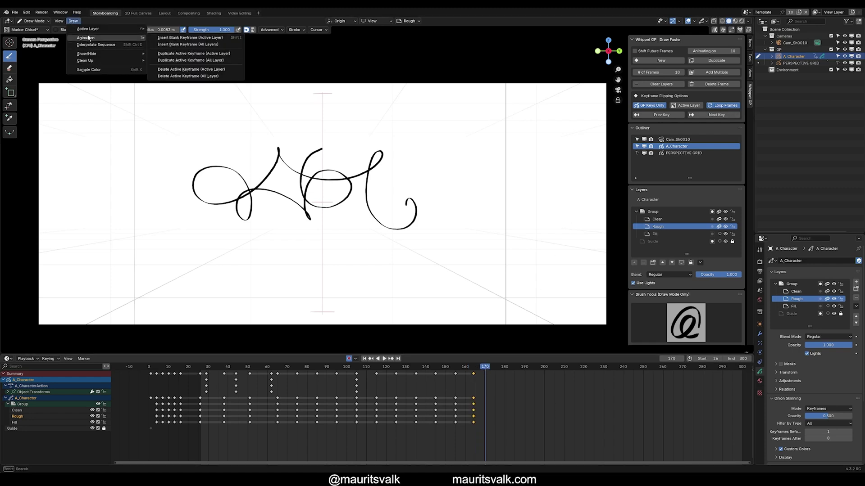
click(204, 60)
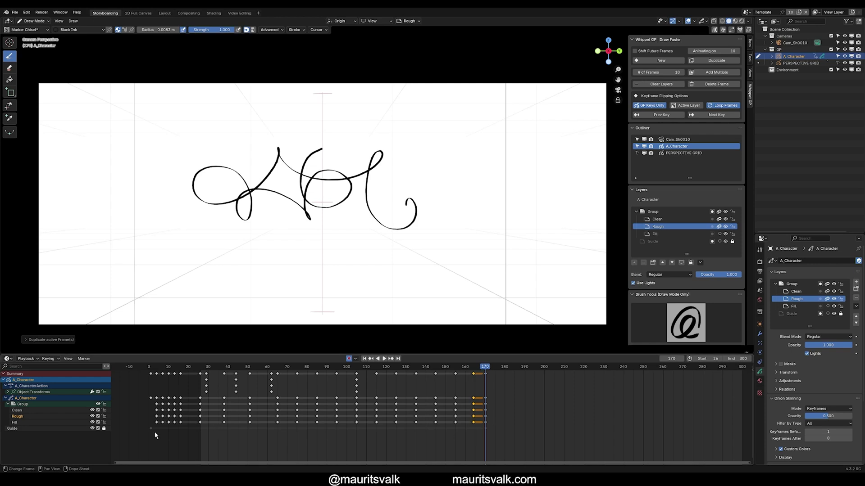